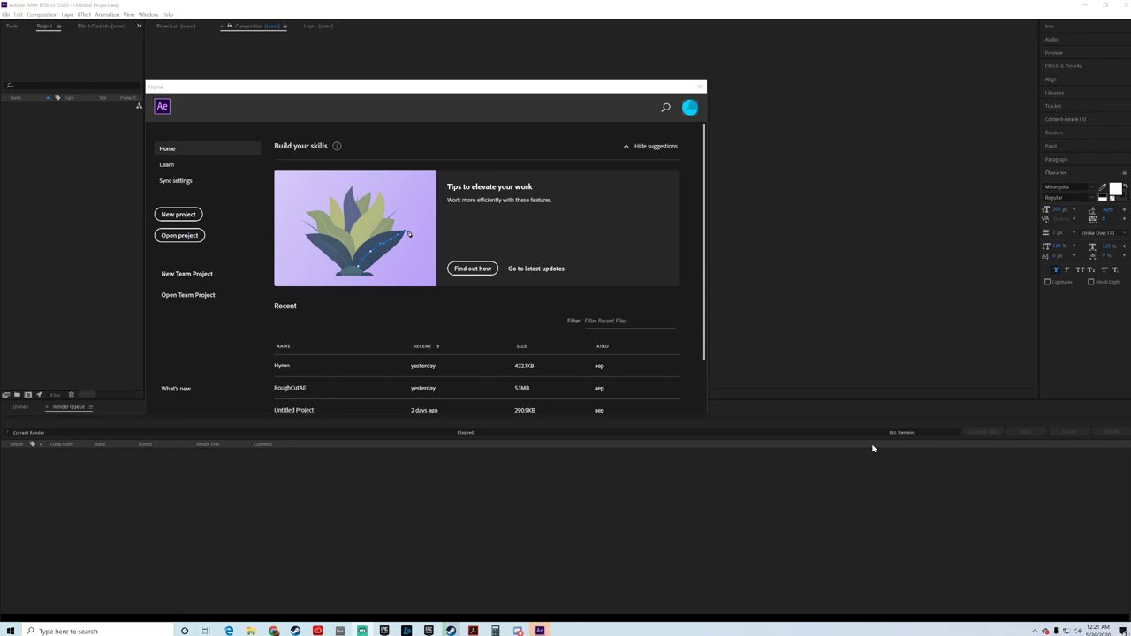
Step: Create a new 1920×1080 composition, Comp 1, with the default settings
click(179, 214)
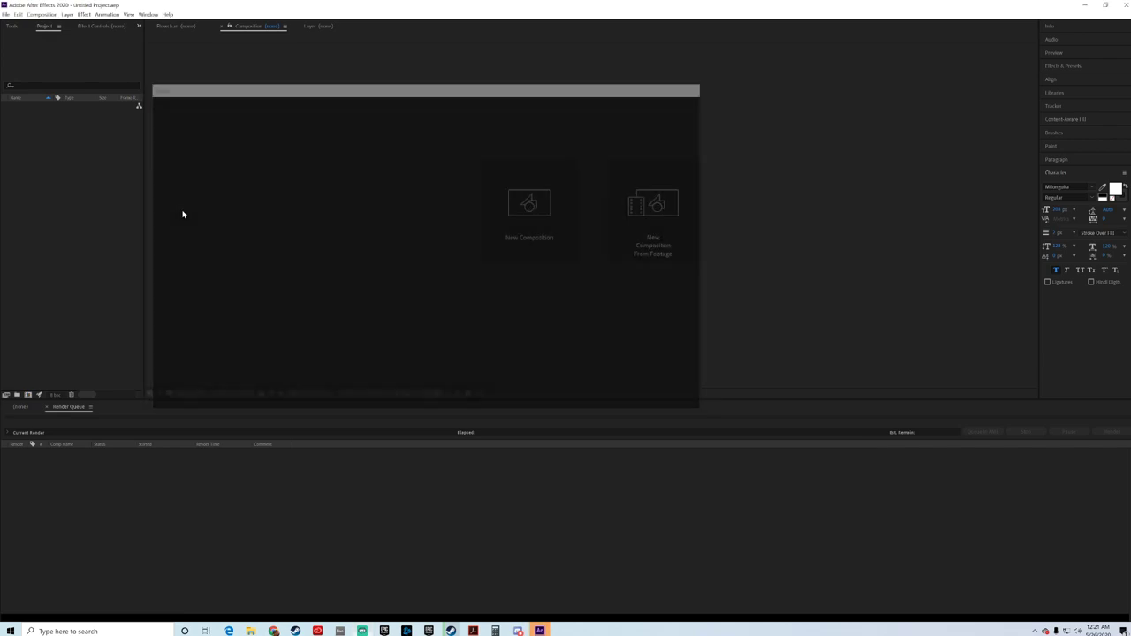
click(511, 234)
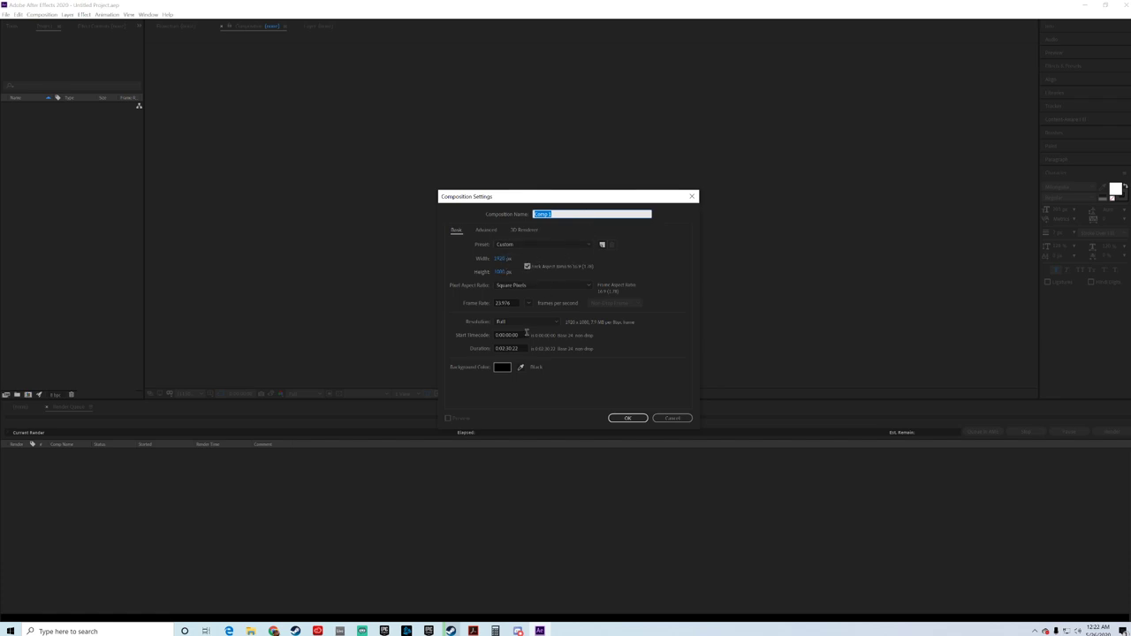
click(643, 420)
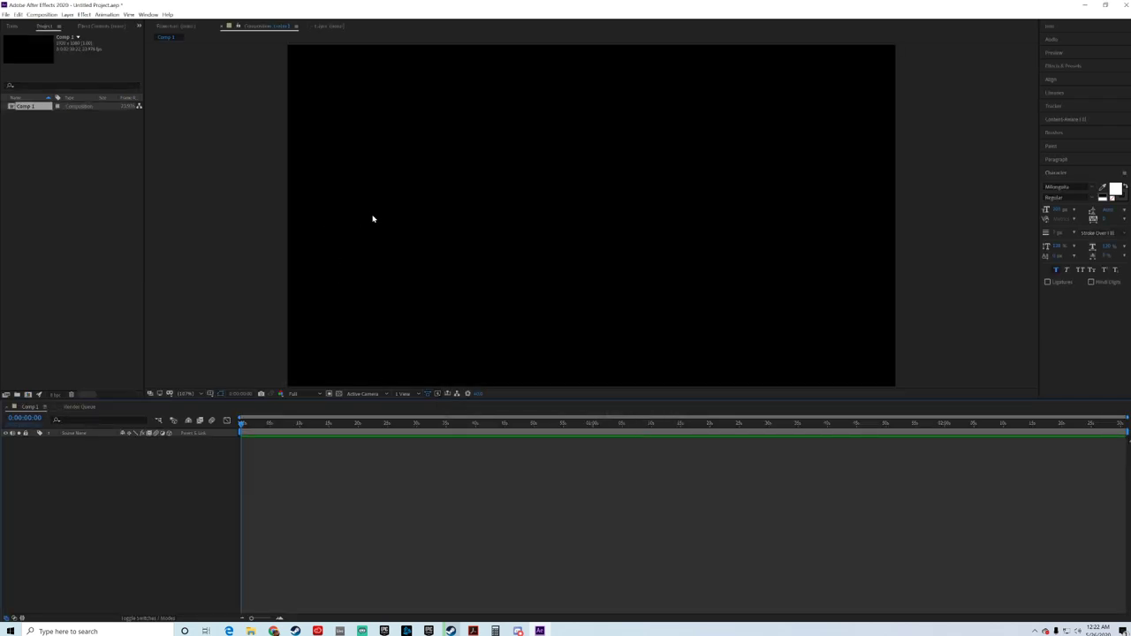
Step: Add a full-frame black solid layer, Black Solid 1, to Comp 1
key(ctrl+5)
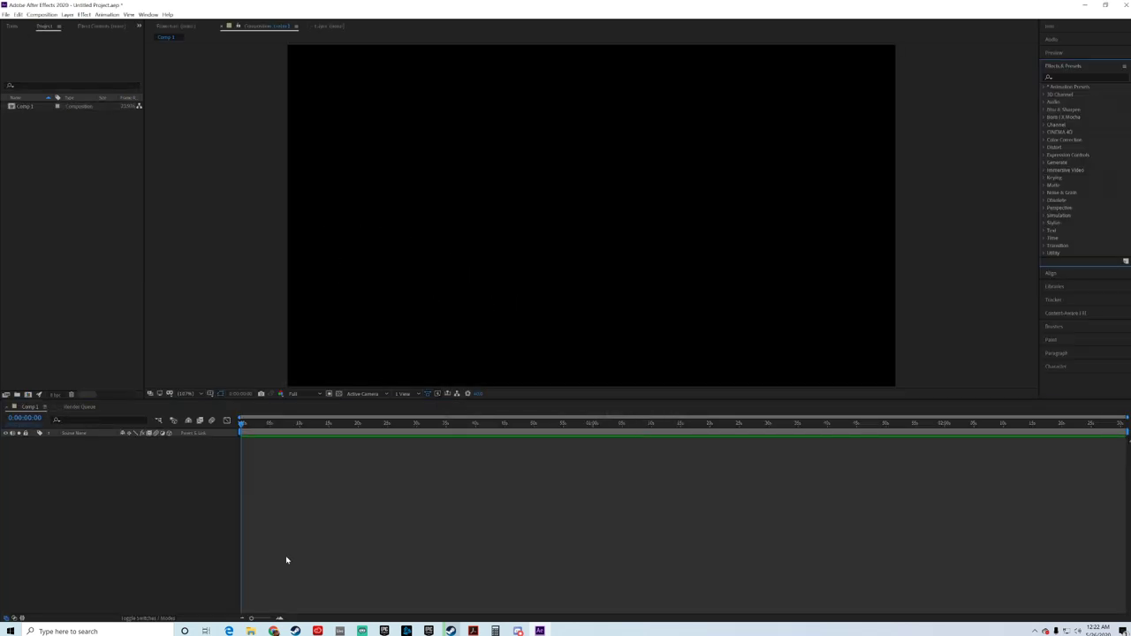
right_click(102, 516)
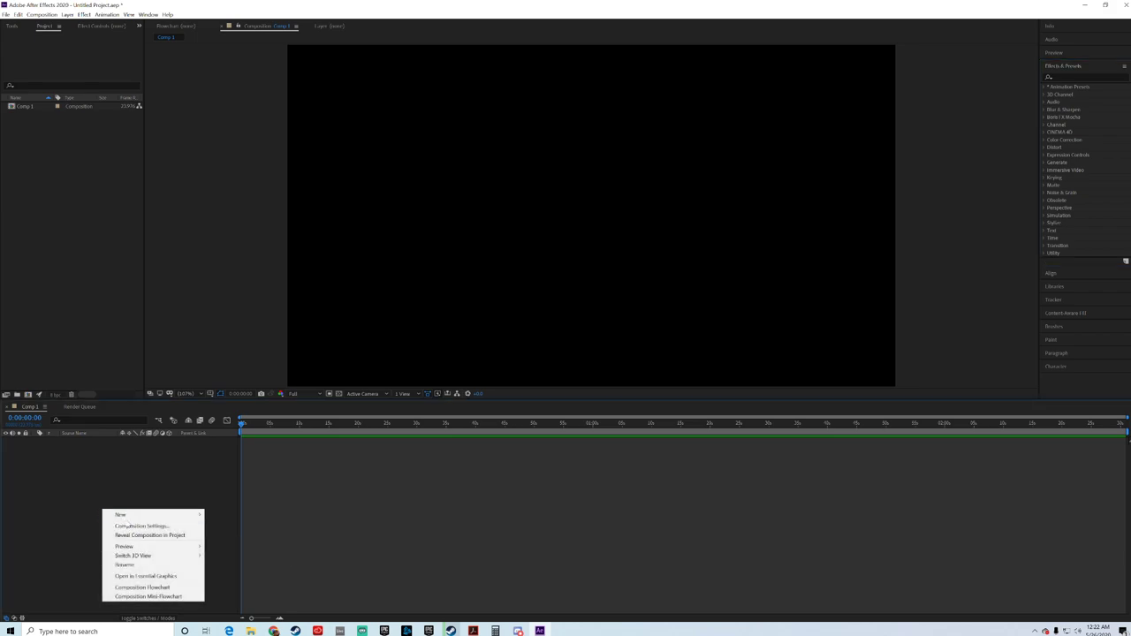
mouse_move(206, 511)
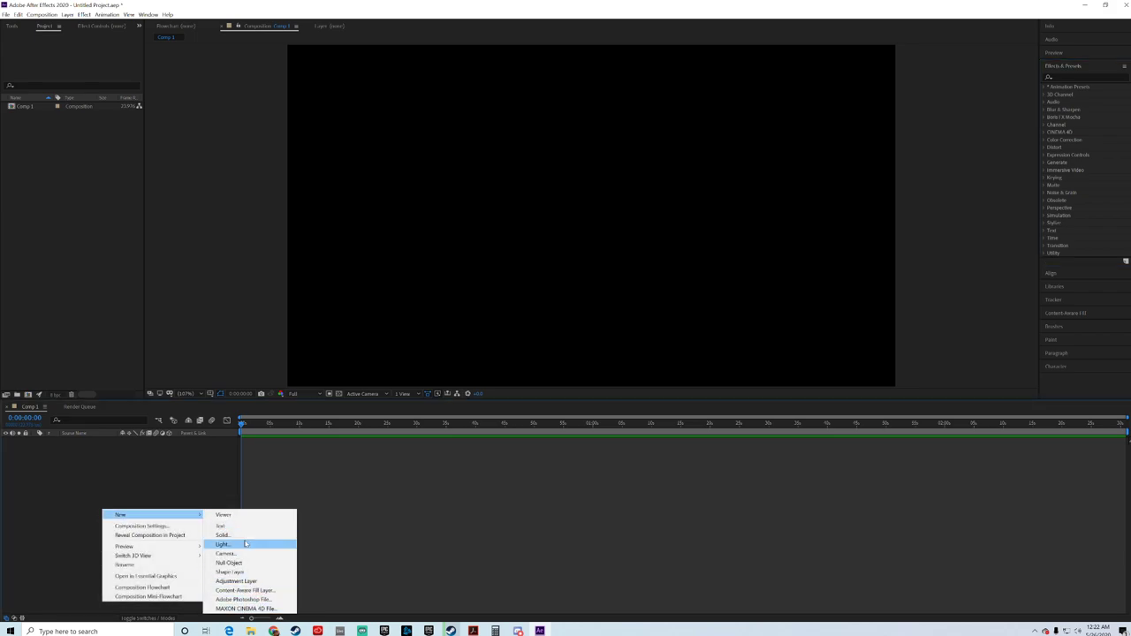
click(222, 535)
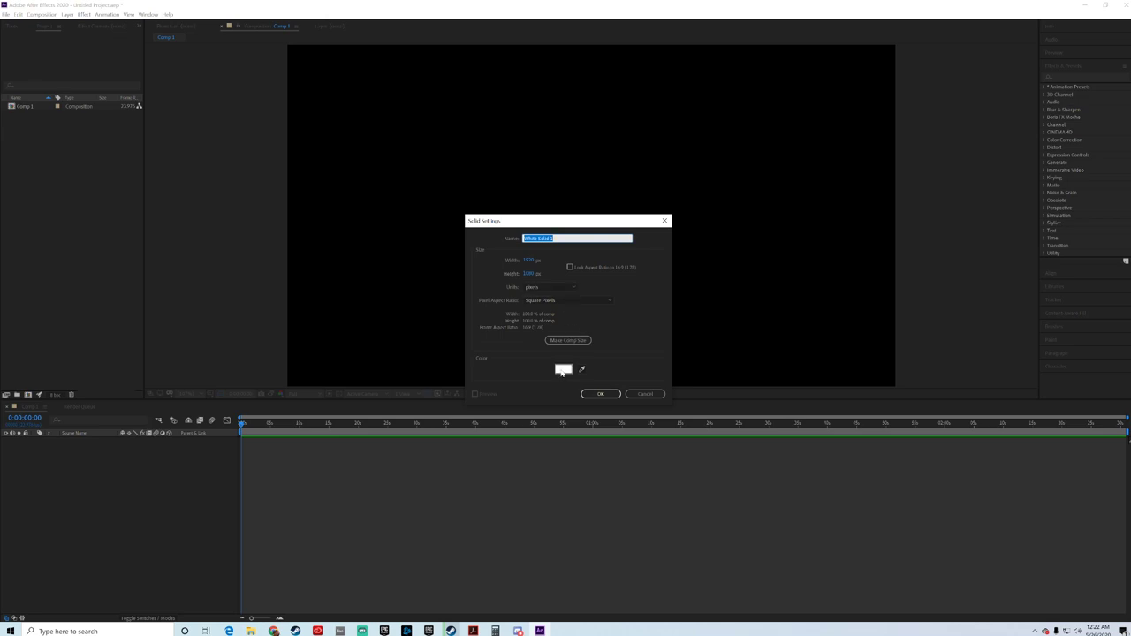
click(562, 371)
drag(566, 376, 493, 486)
click(735, 328)
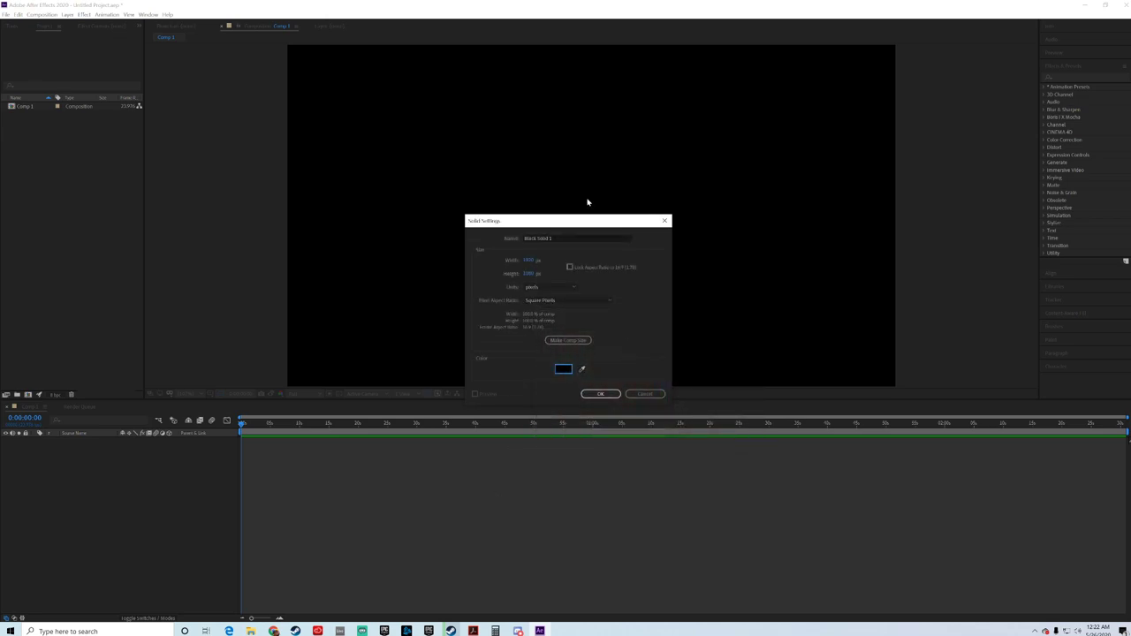
click(599, 394)
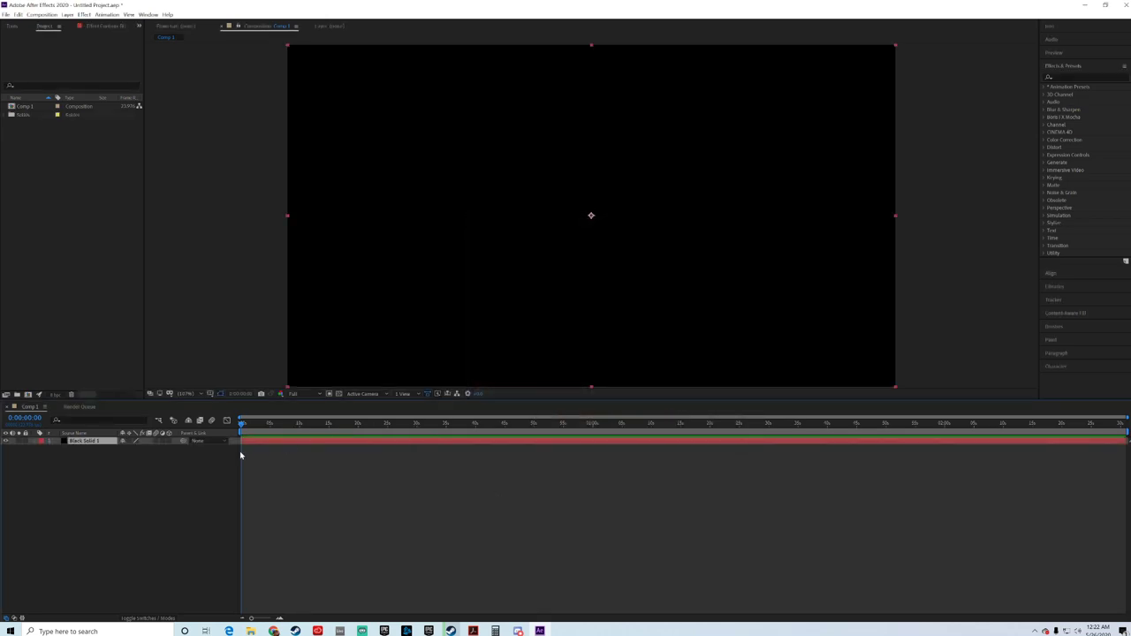
Step: Find the Grid effect by searching 'grid' and apply it to Black Solid 1
click(1069, 78)
text(grid)
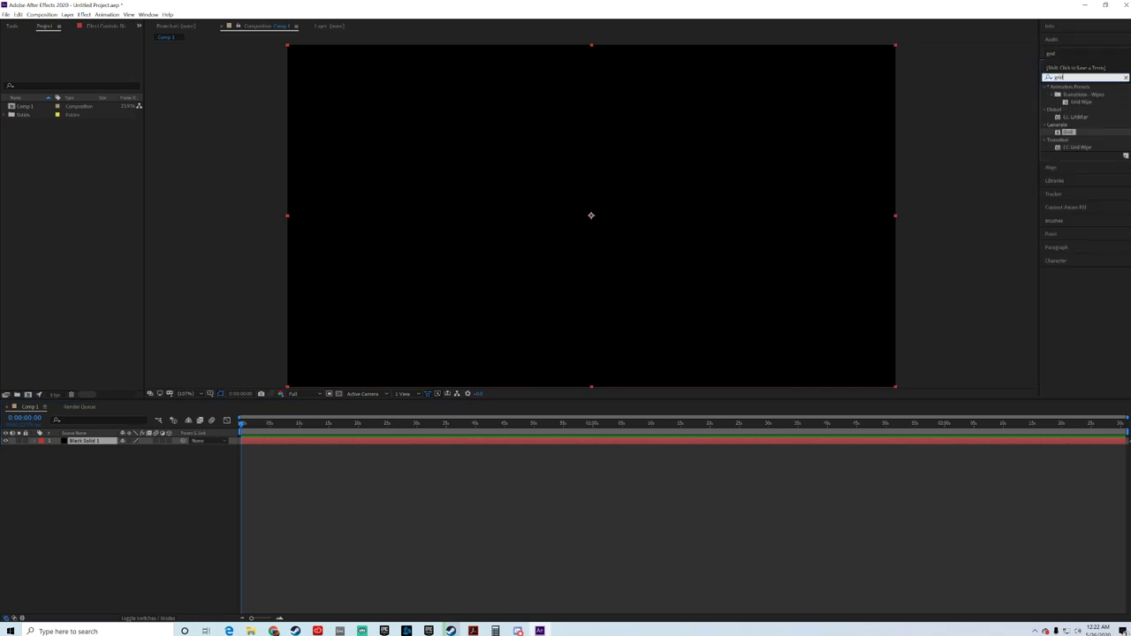
drag(1072, 137, 277, 446)
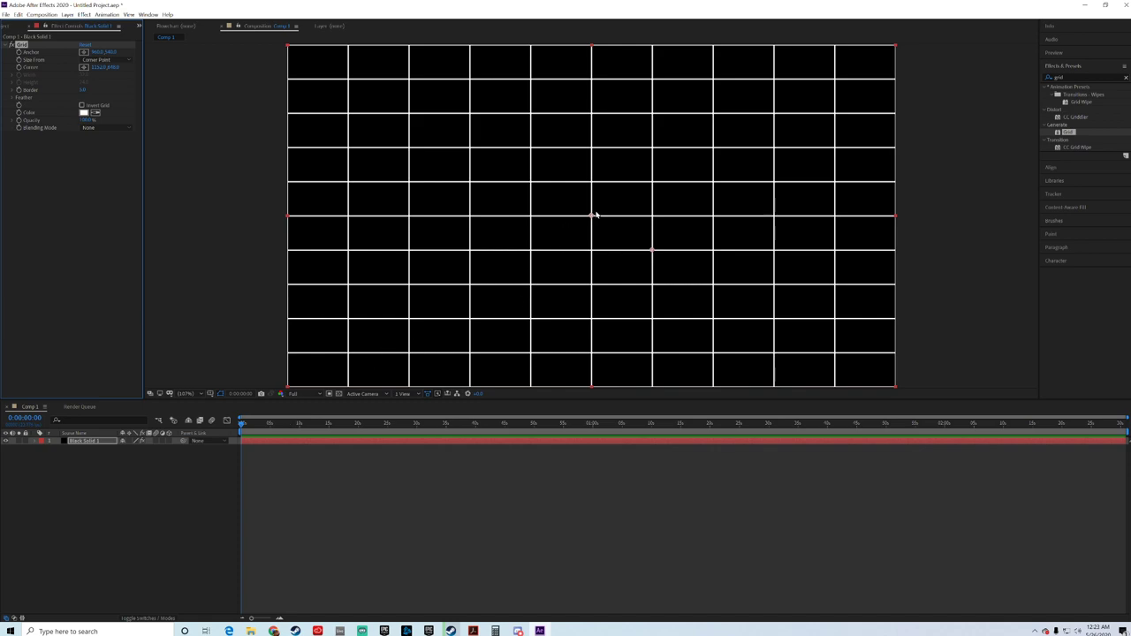
Step: Set the Grid's Size From option to Width & Height Sliders
click(104, 60)
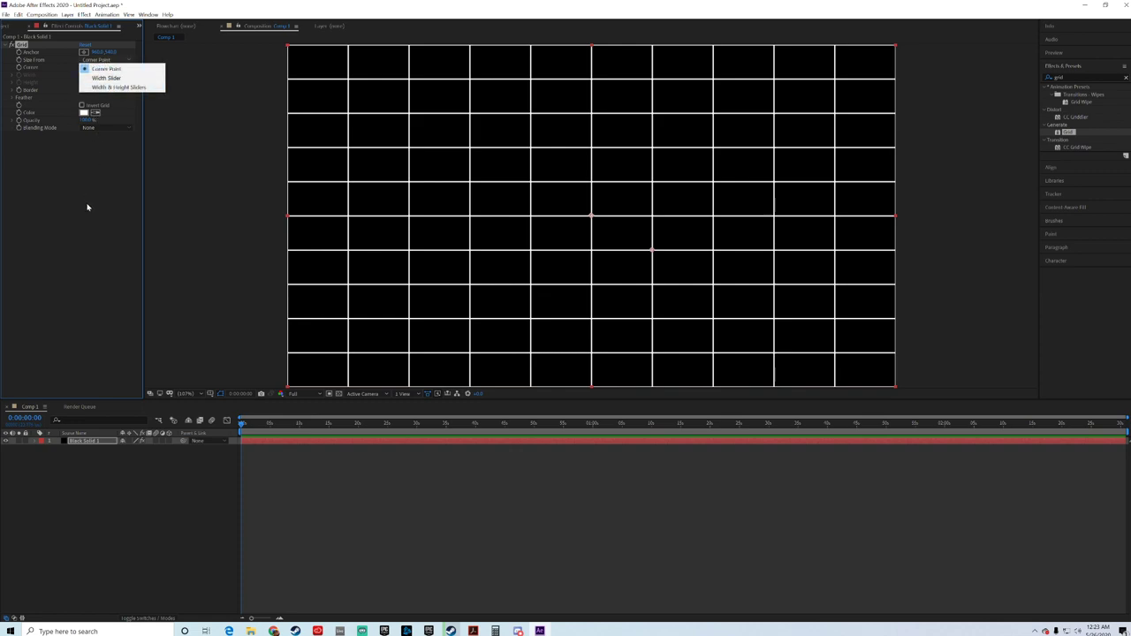
click(87, 206)
click(102, 60)
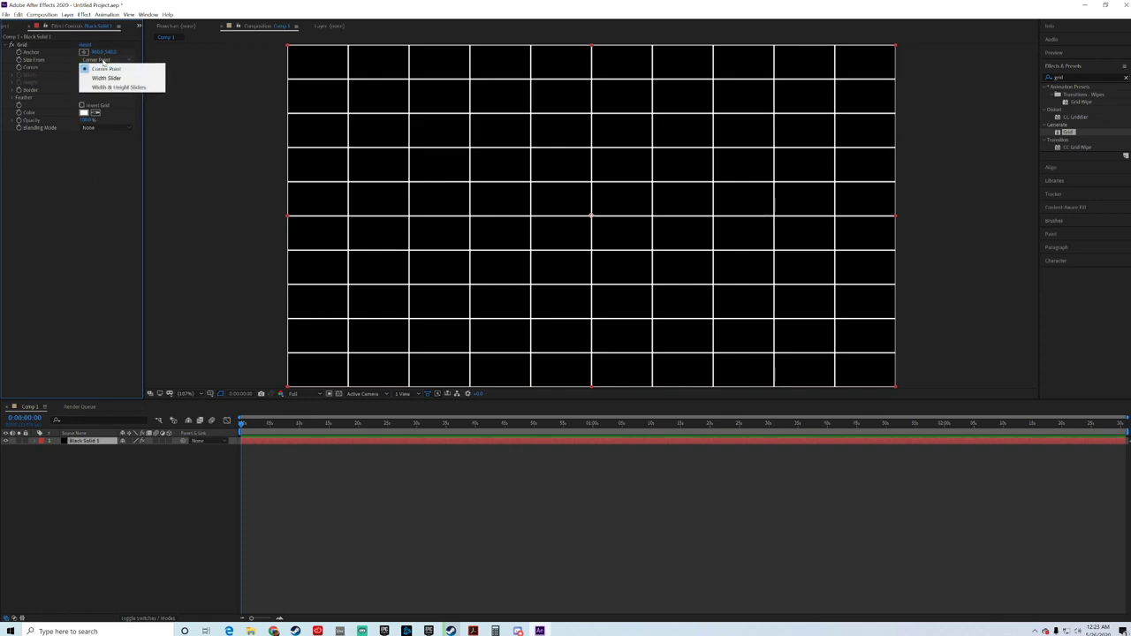
click(112, 91)
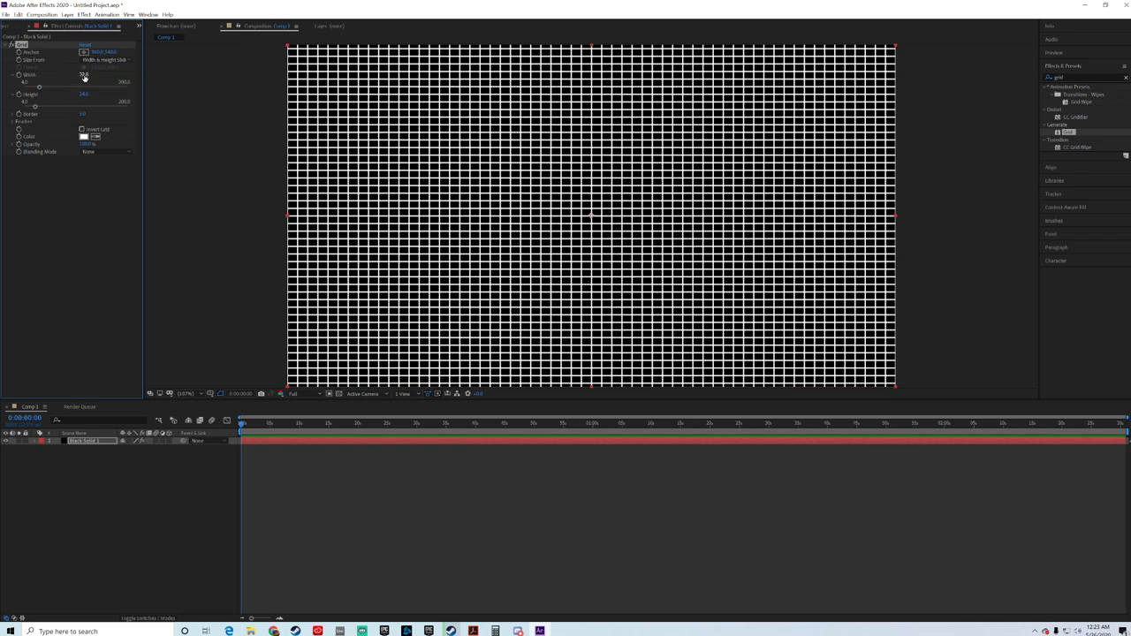
Step: Try grid width and height of 1000, then scrub both values while previewing transparency
click(84, 75)
text(1000)
key(Return)
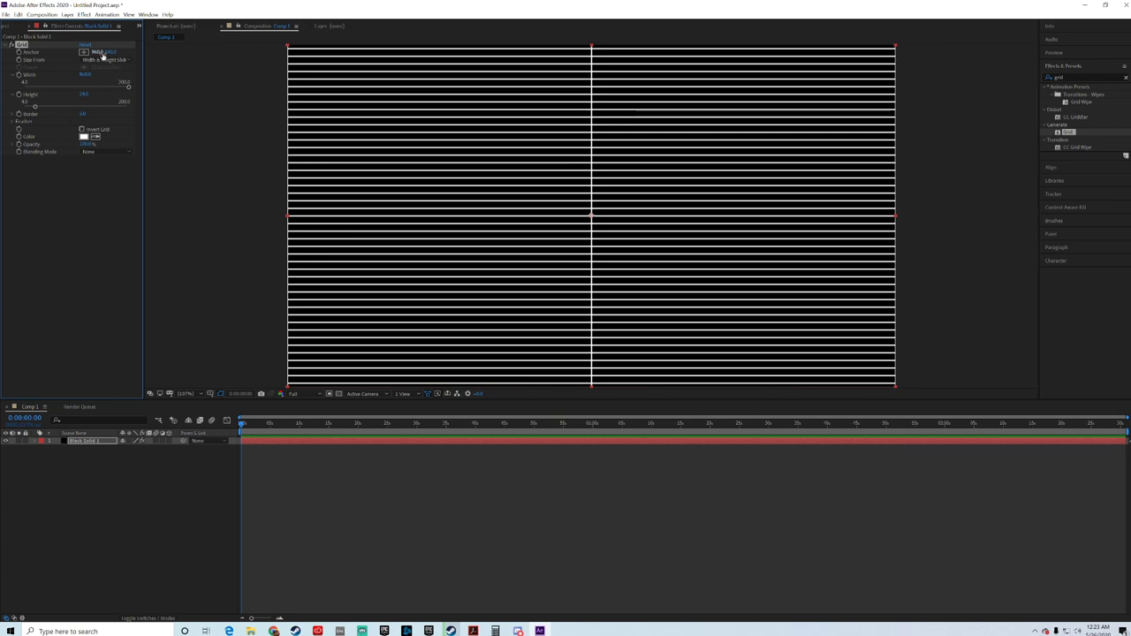
click(84, 94)
text(1000)
key(Return)
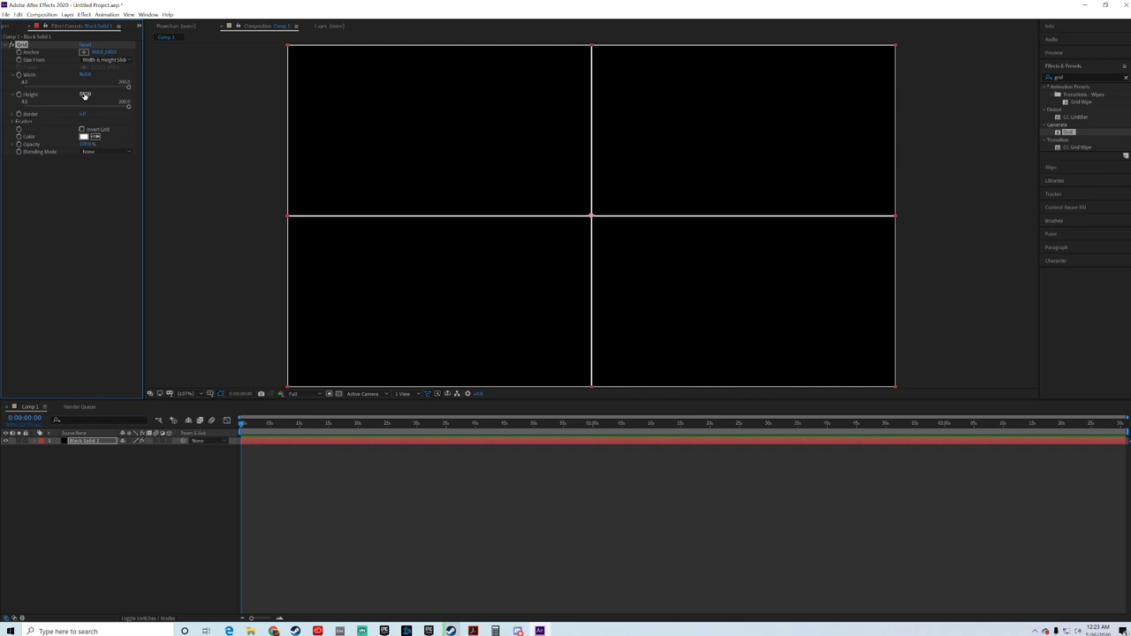
click(339, 394)
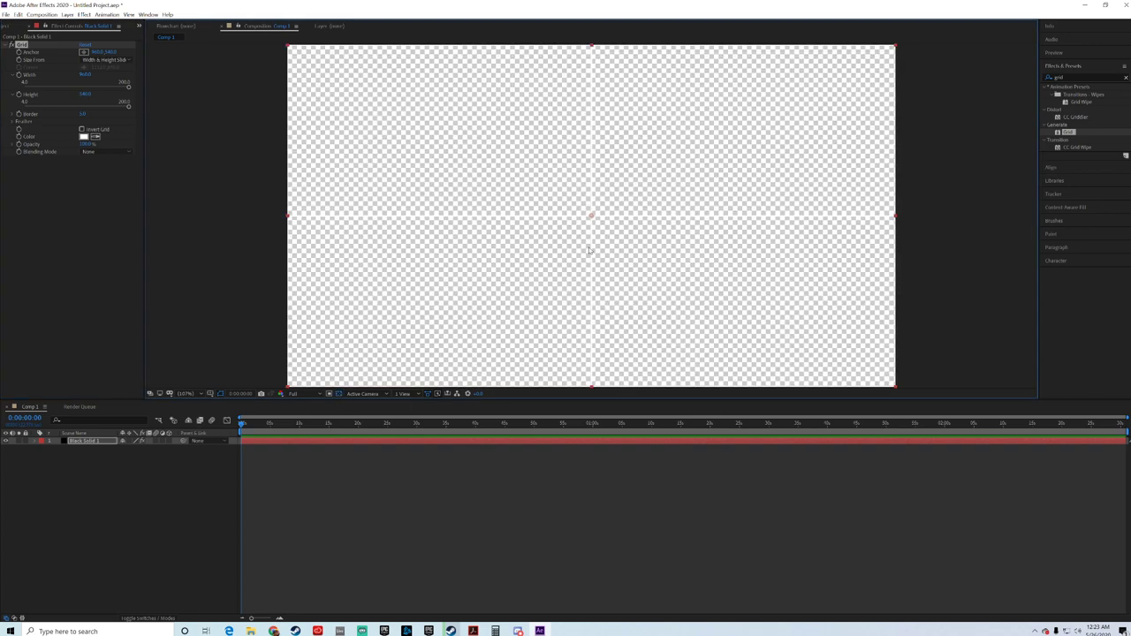
click(340, 394)
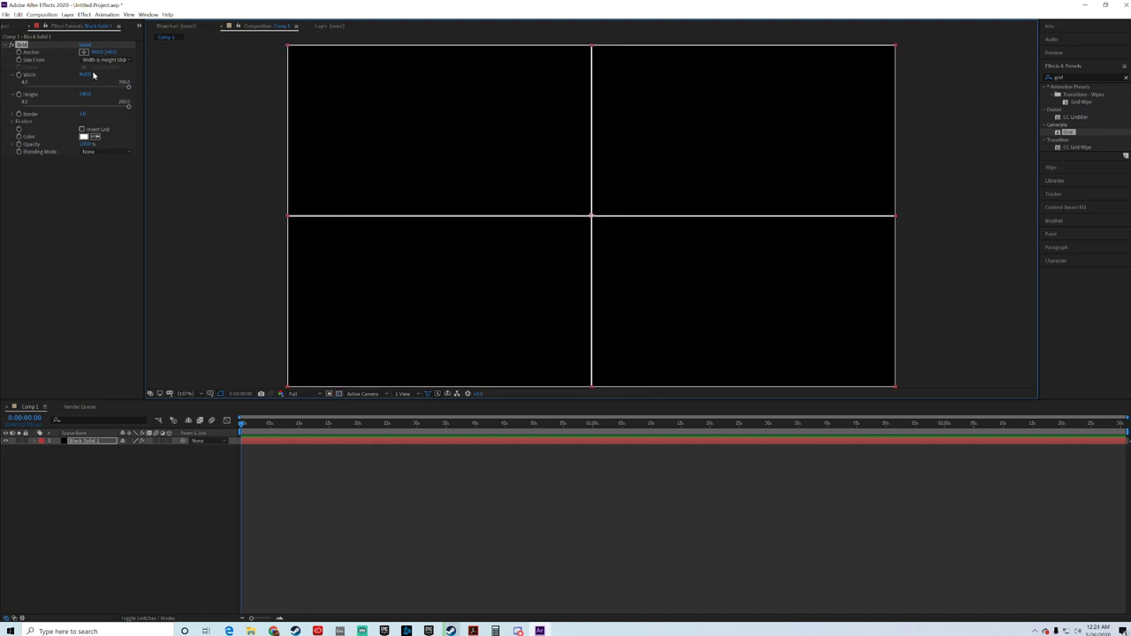
drag(85, 76, 77, 282)
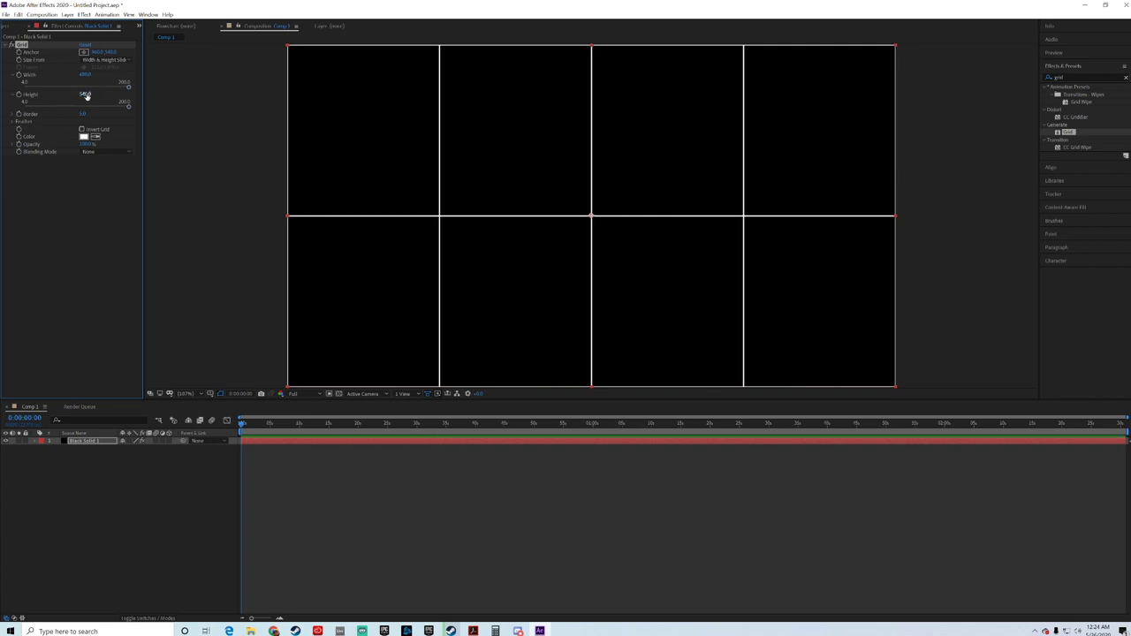
drag(86, 95, 73, 202)
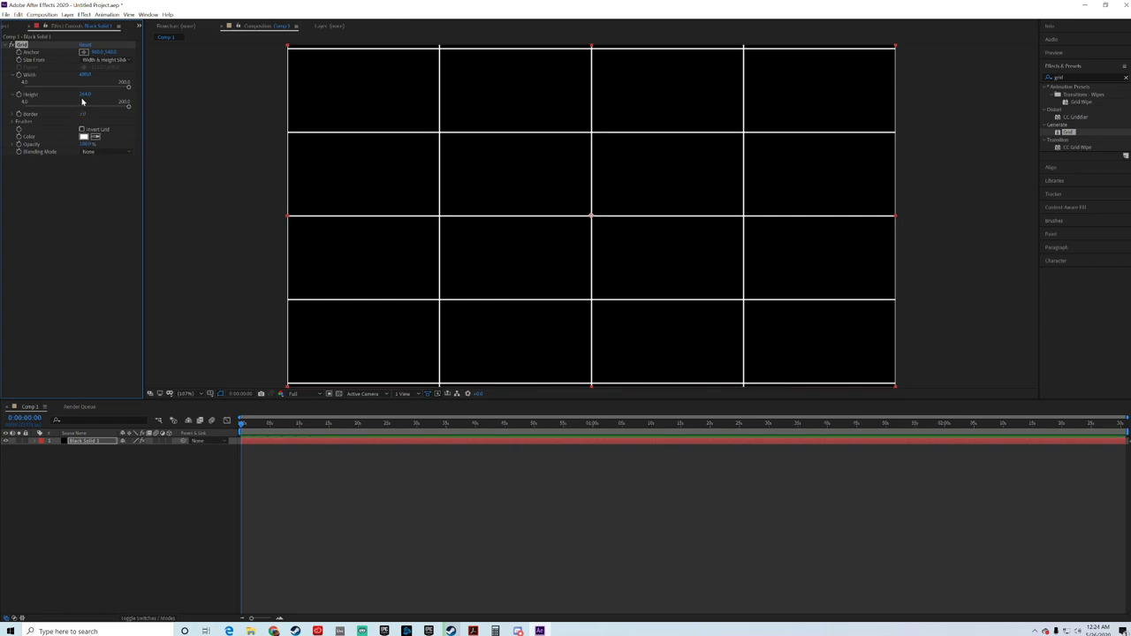
drag(82, 99, 80, 75)
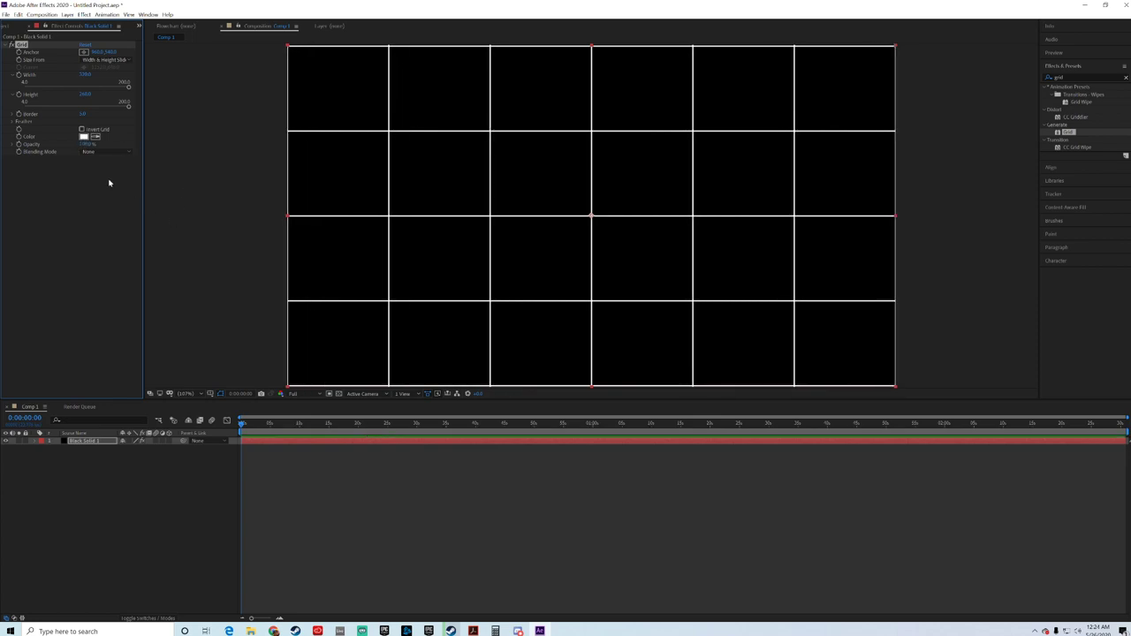
Step: Enter grid width 960 and height 540 for four equal quadrants
click(87, 77)
text(960)
key(Return)
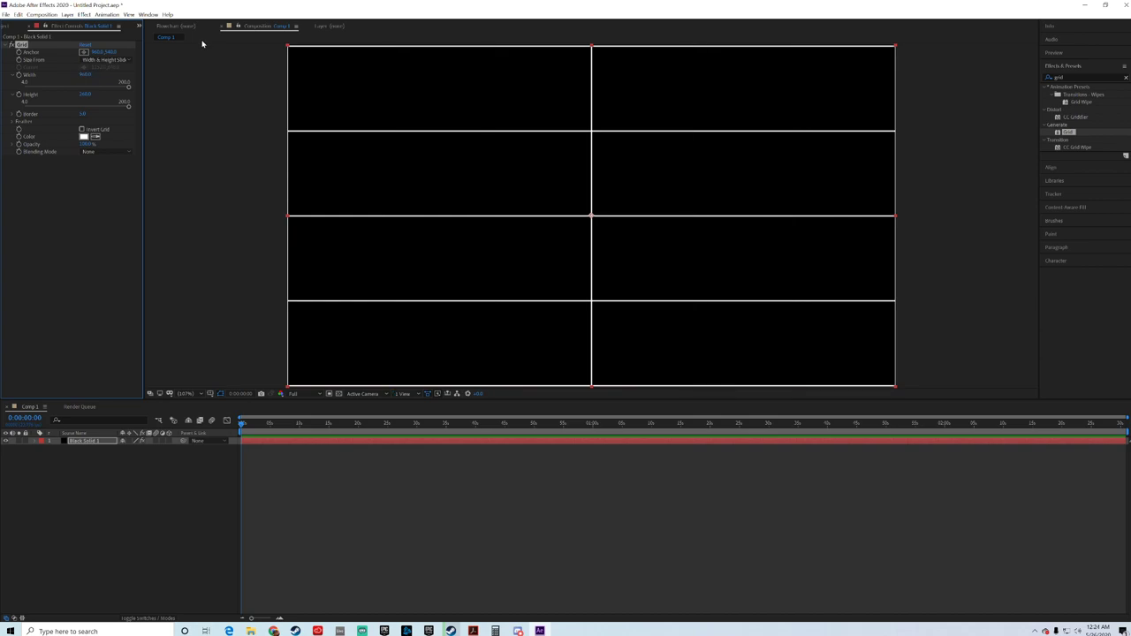
click(90, 94)
text(540)
key(Return)
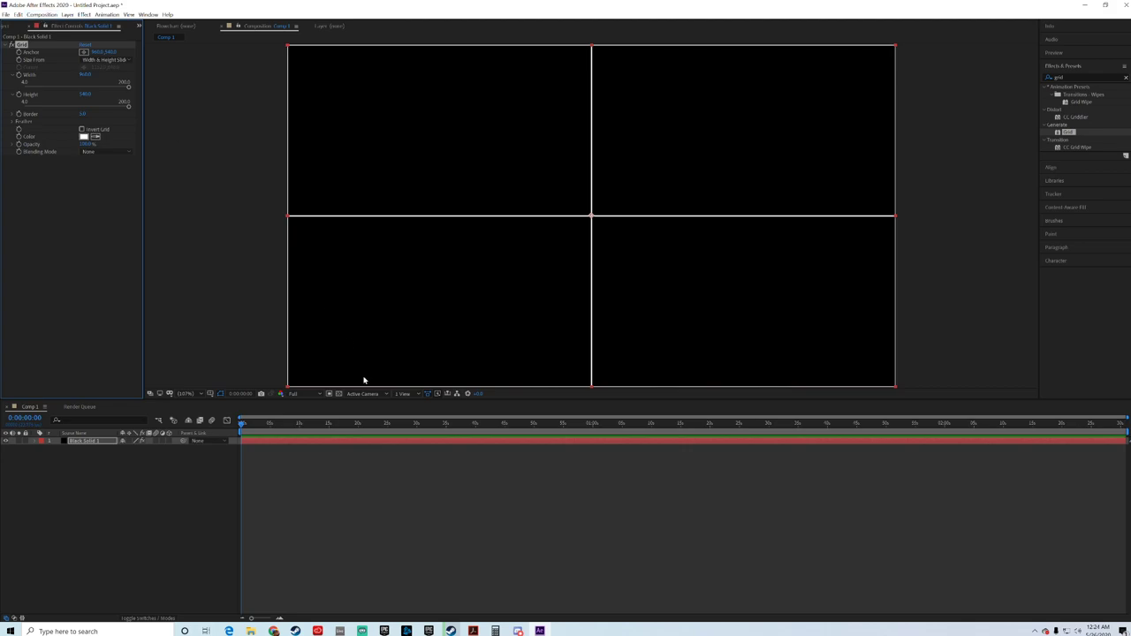
Step: With transparency showing, save the current frame as a Photoshop Layers PSD for the 2×2 grid
click(339, 394)
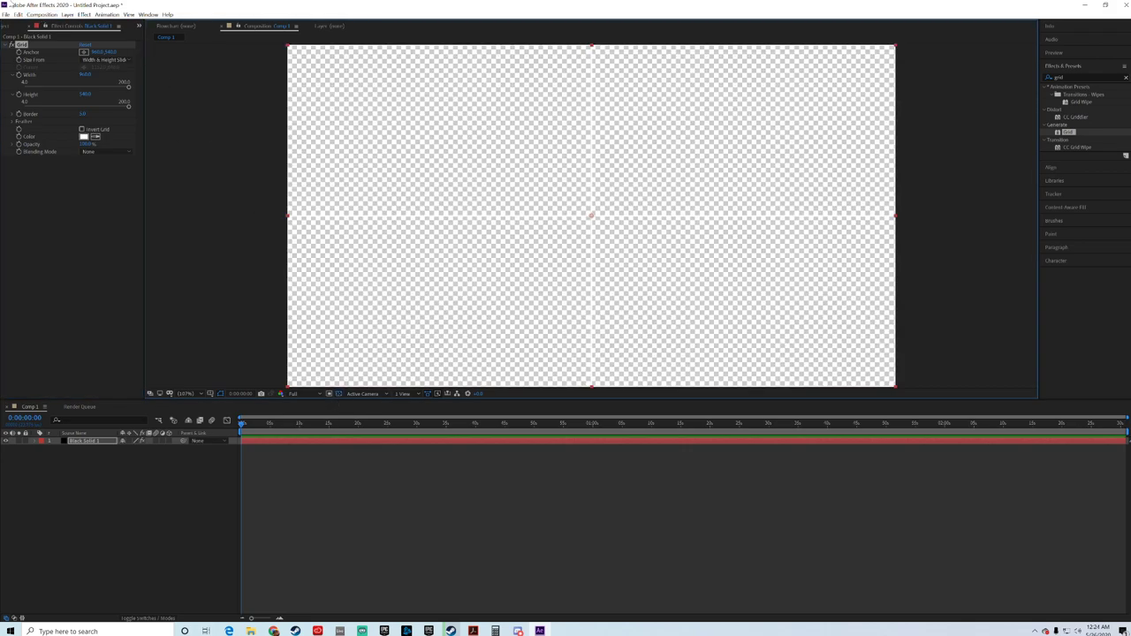
click(42, 15)
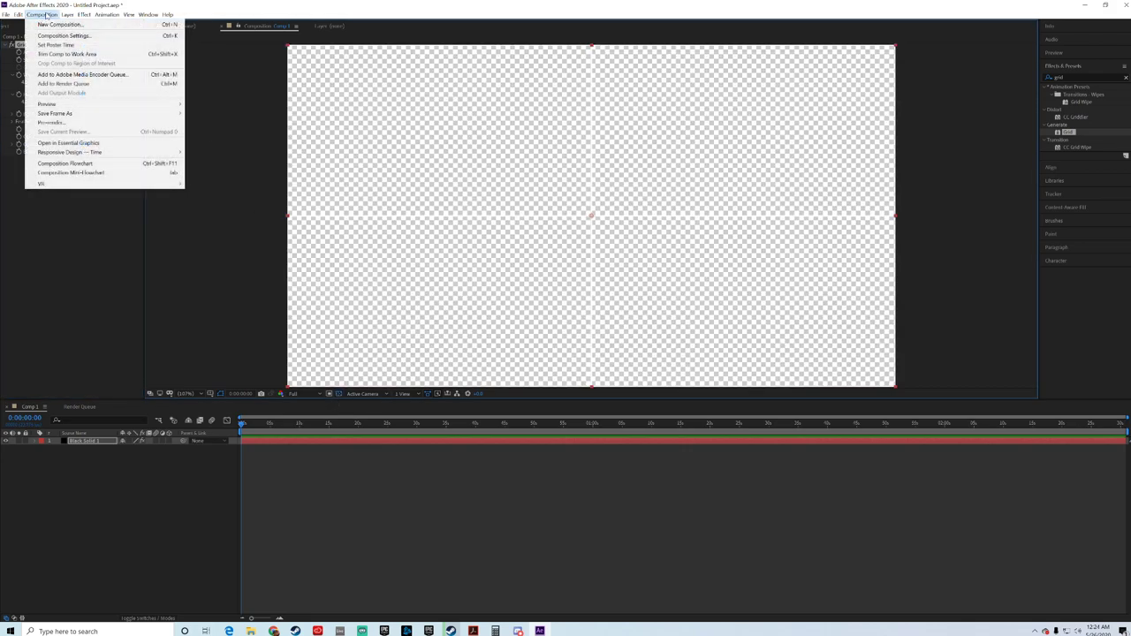
mouse_move(67, 118)
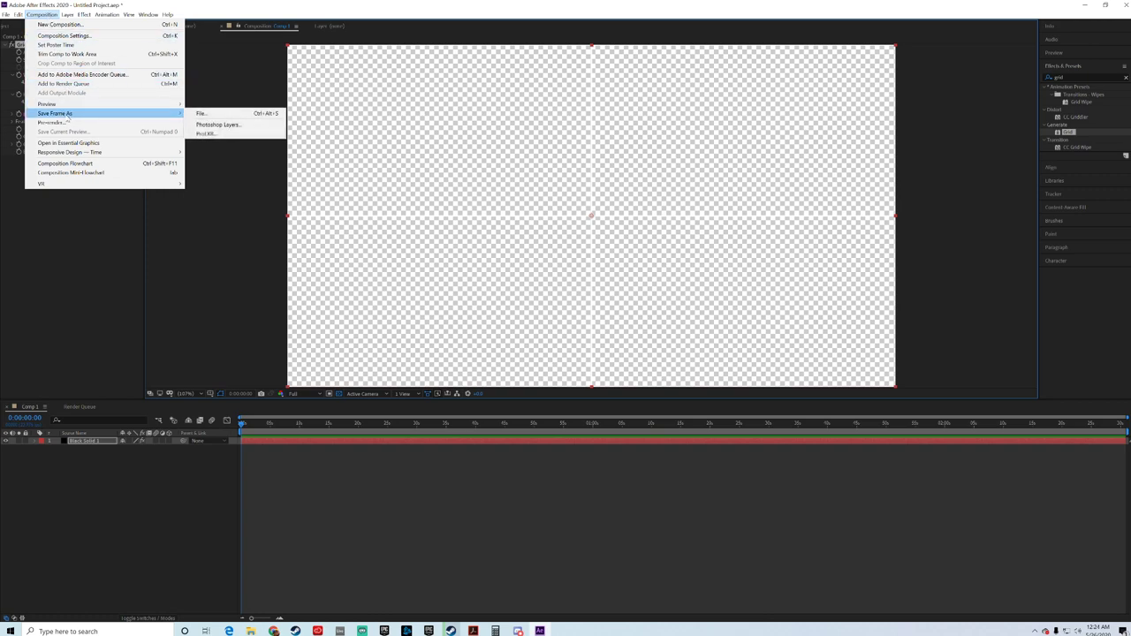
click(211, 125)
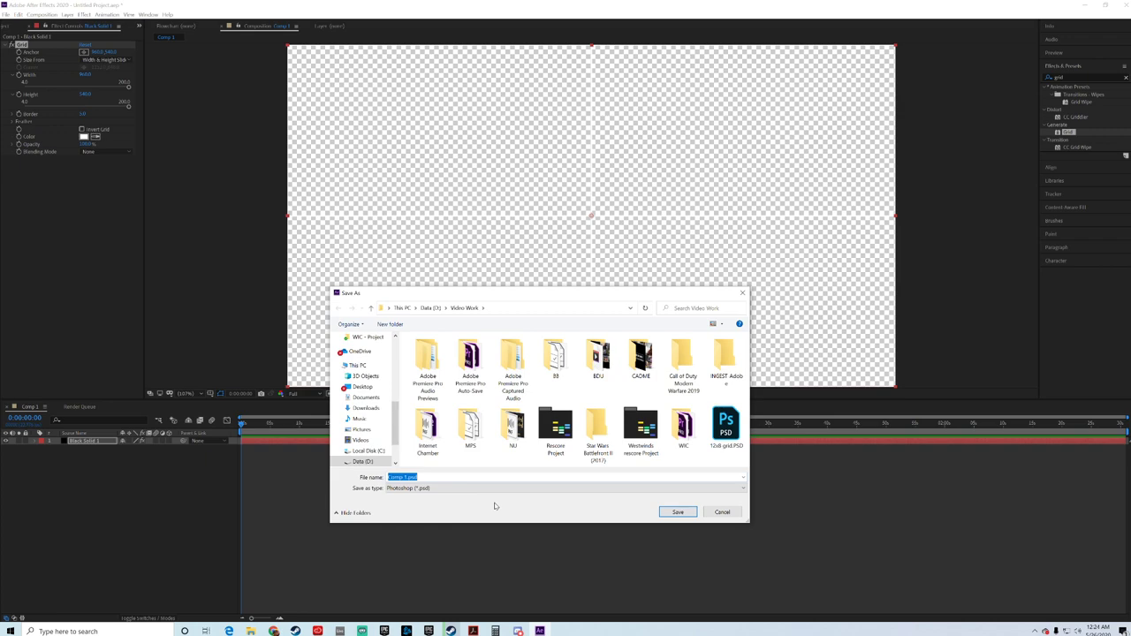
text(1)
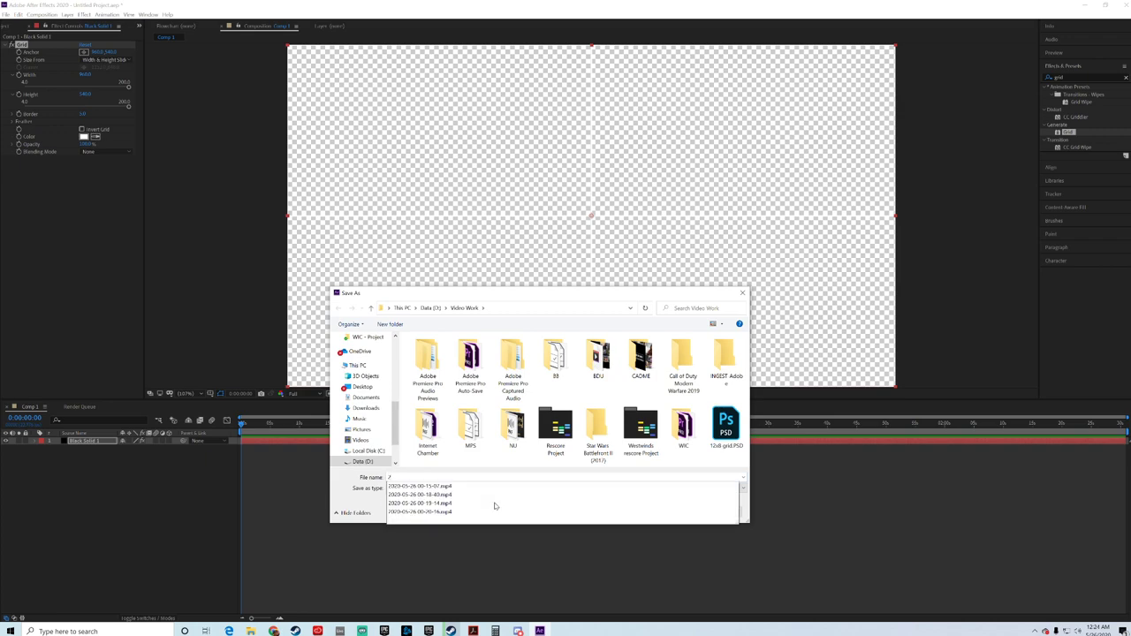
text( by 7 gri)
key(Return)
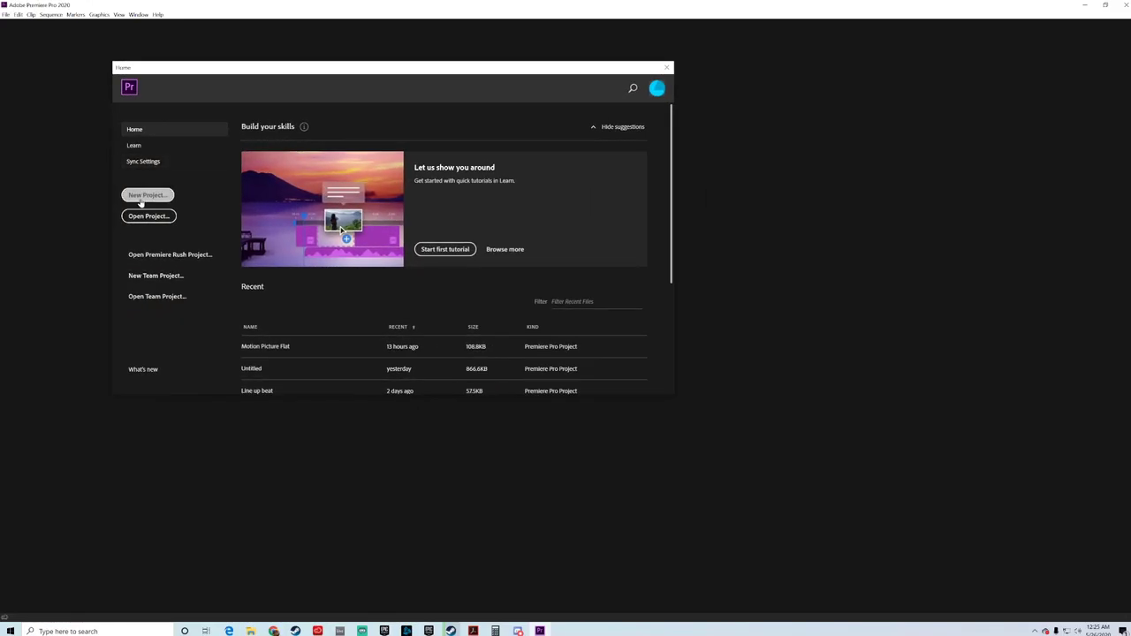
Step: Start a new Premiere Pro project from the Home screen and begin typing its name
click(140, 198)
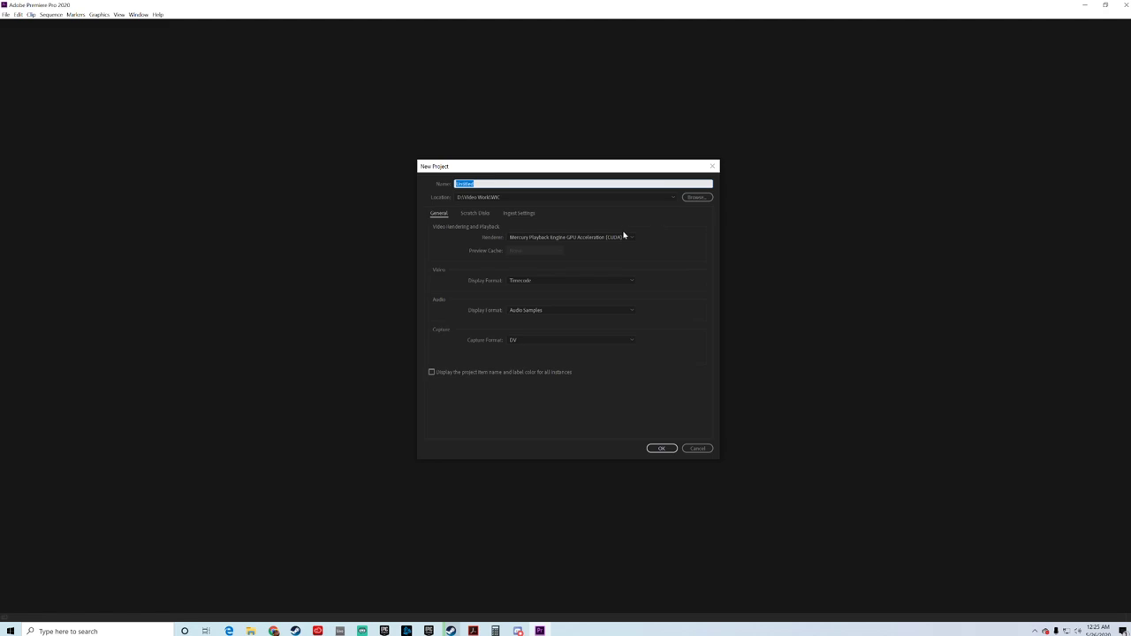
text(G)
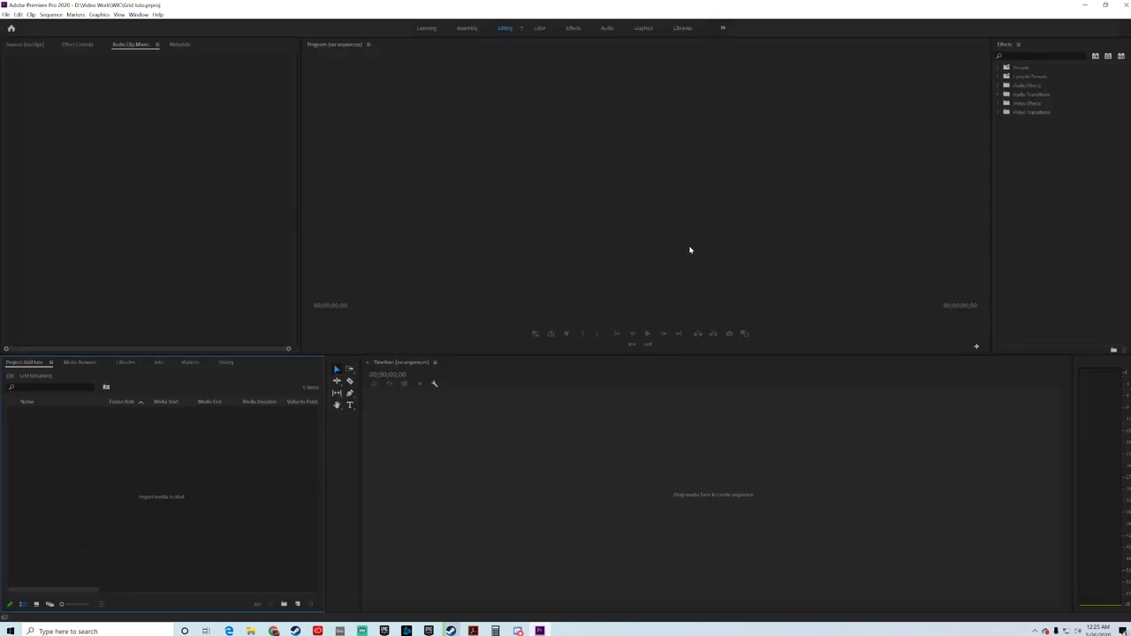
Step: Add a Transparent Video item of width 1920 and height 1080 to the Project panel
right_click(125, 526)
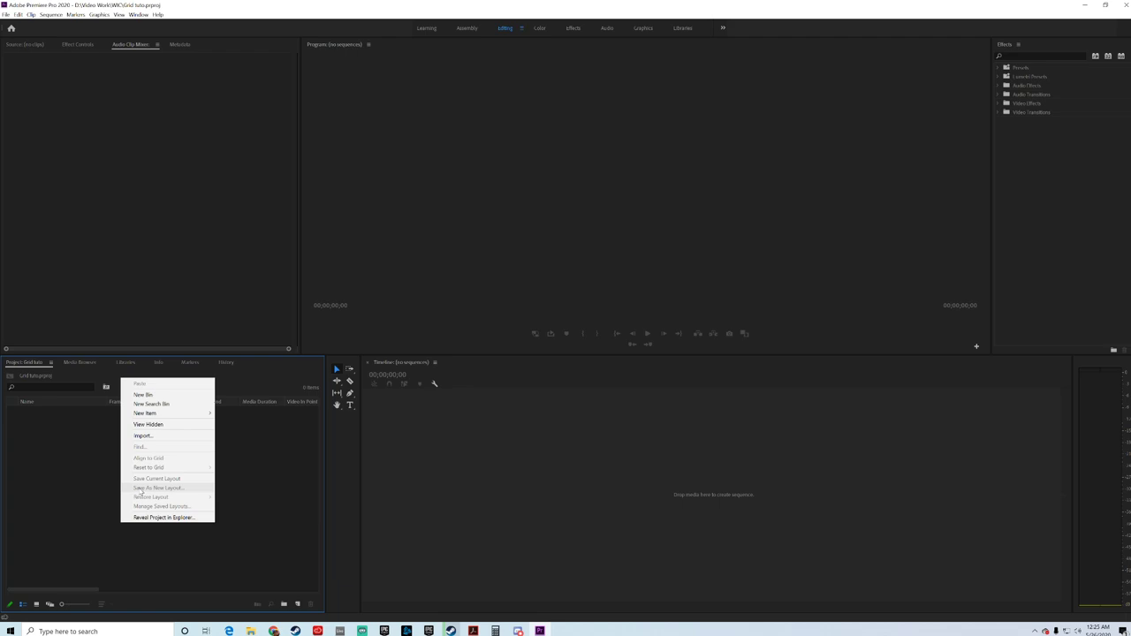
mouse_move(171, 413)
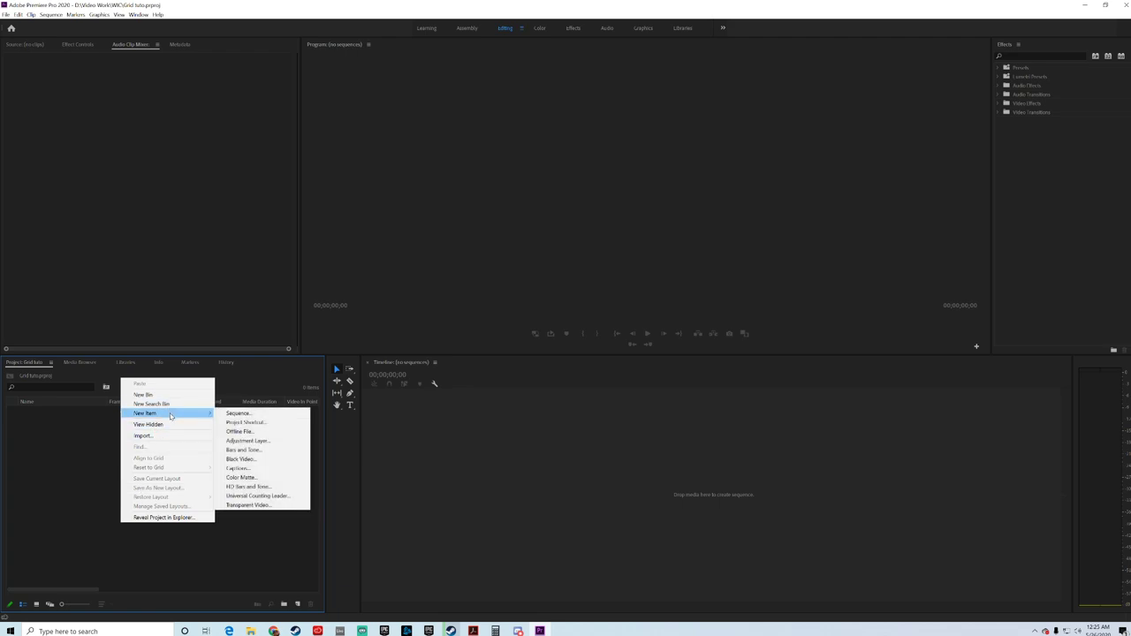
click(287, 510)
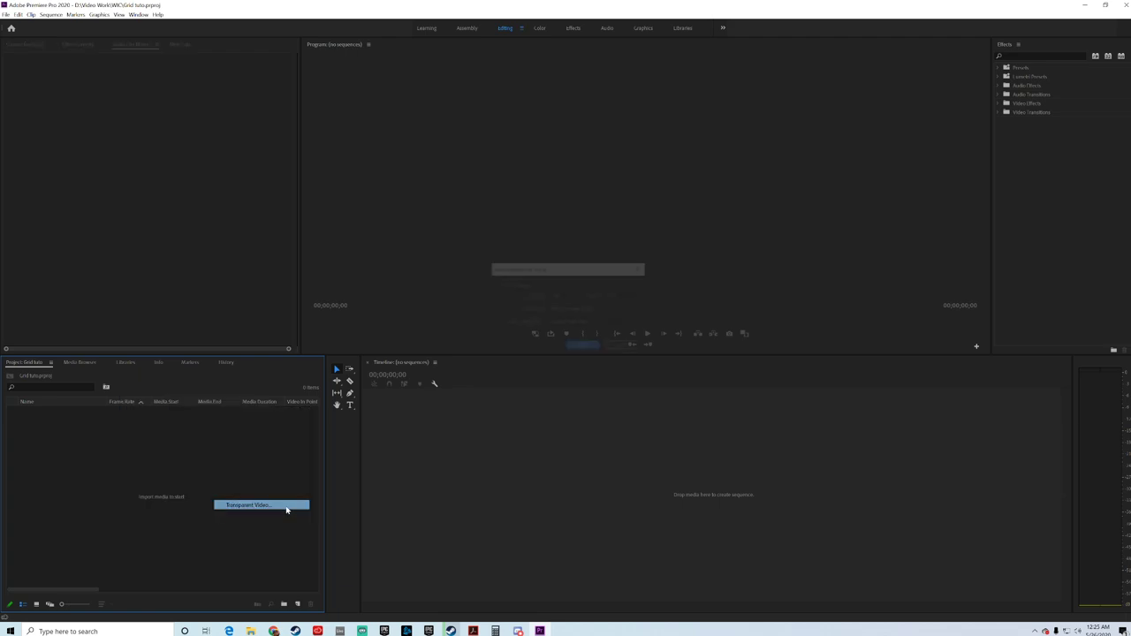
click(555, 295)
text(1920)
key(Tab)
text(1080)
key(Return)
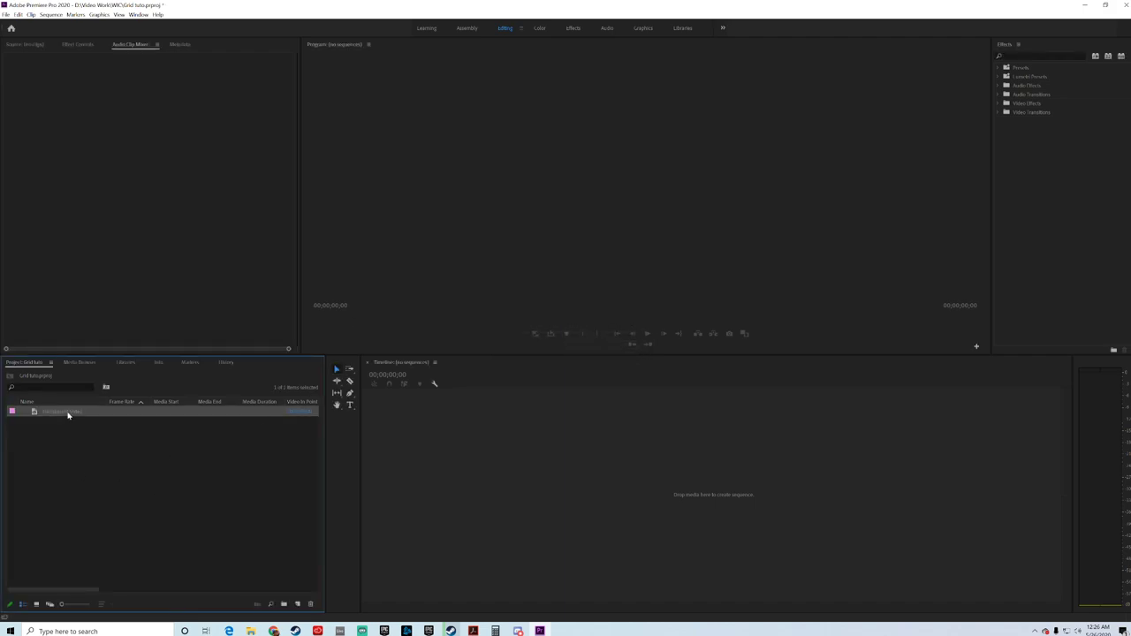
Step: Make a sequence from the Transparent Video clip and apply the Grid effect to it
drag(68, 412, 672, 524)
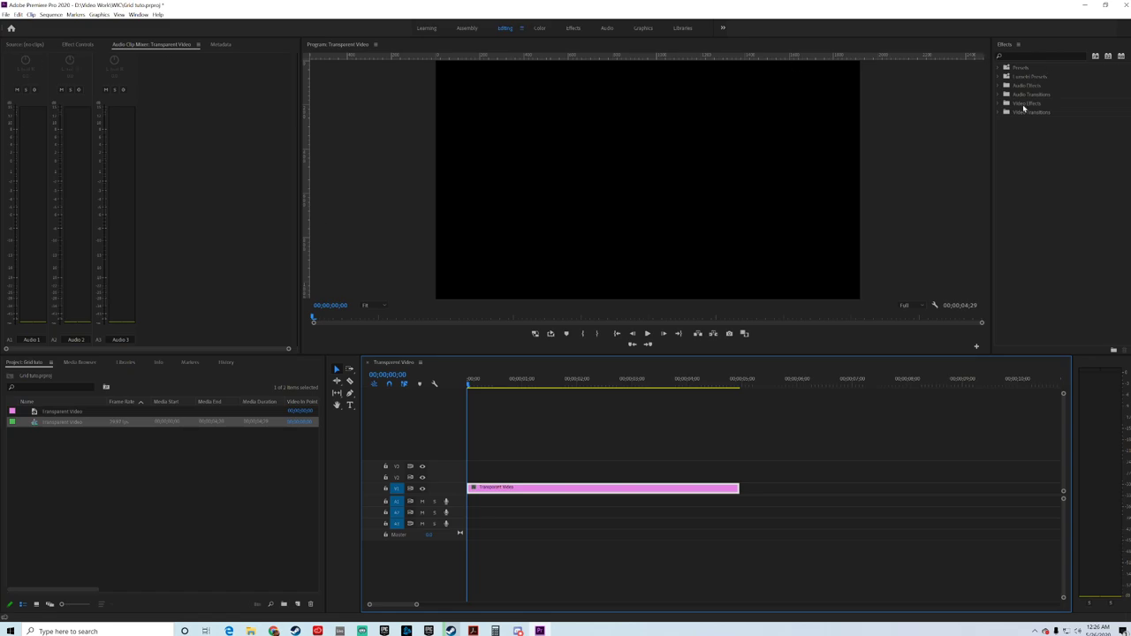
click(1028, 57)
text(grid)
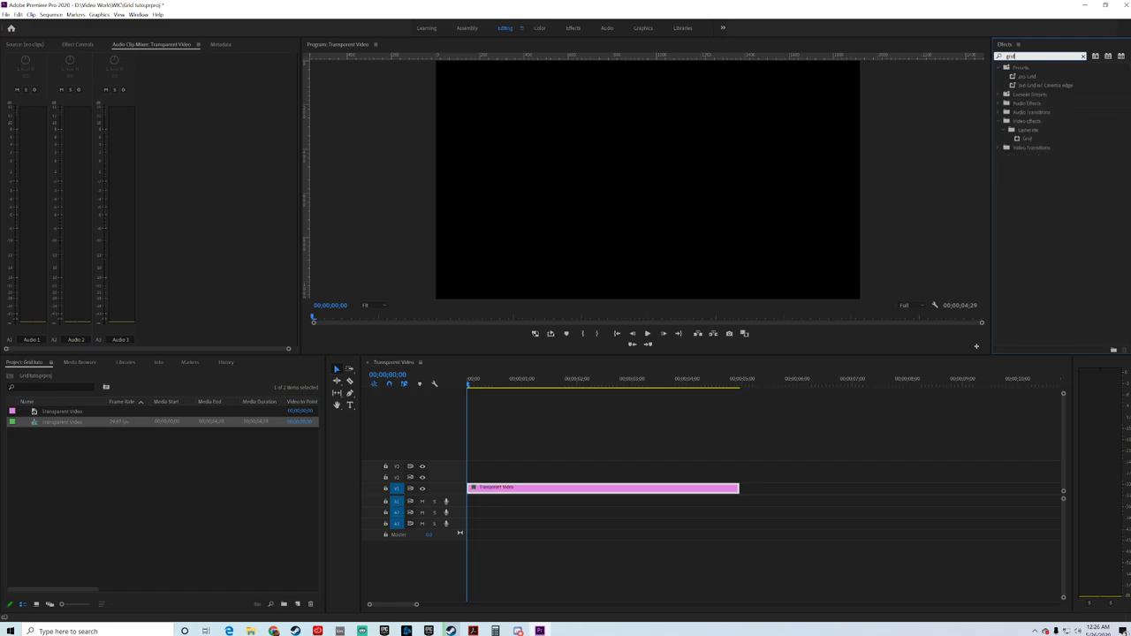
drag(1025, 139, 666, 492)
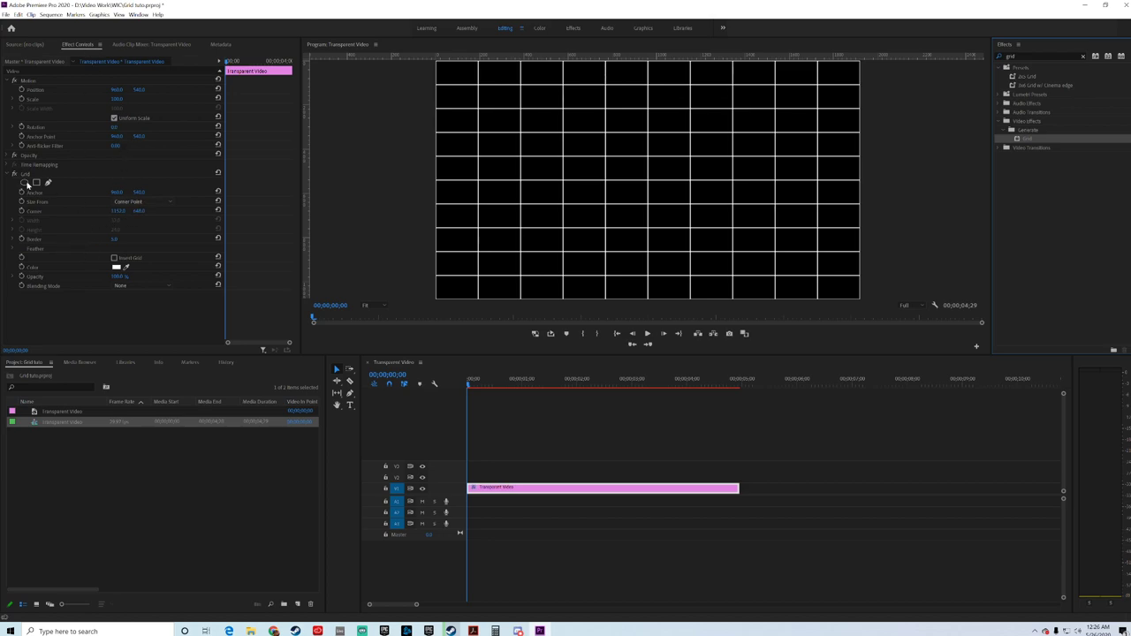
Step: Size the Grid by Width & Height Sliders with width 960 and height 540
click(28, 174)
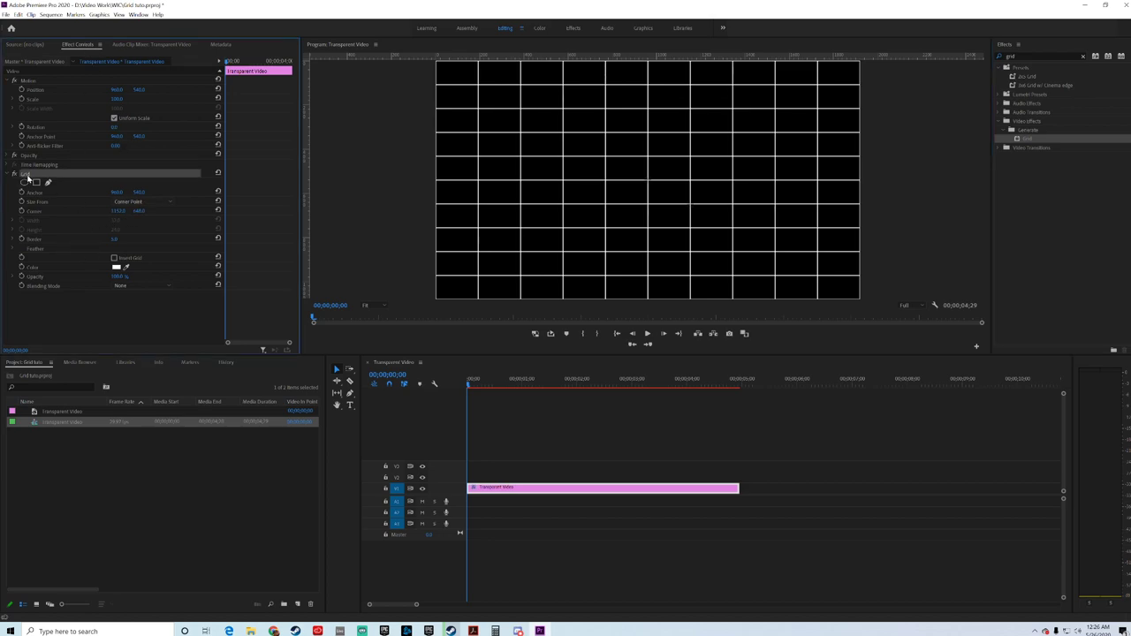
click(134, 202)
click(135, 227)
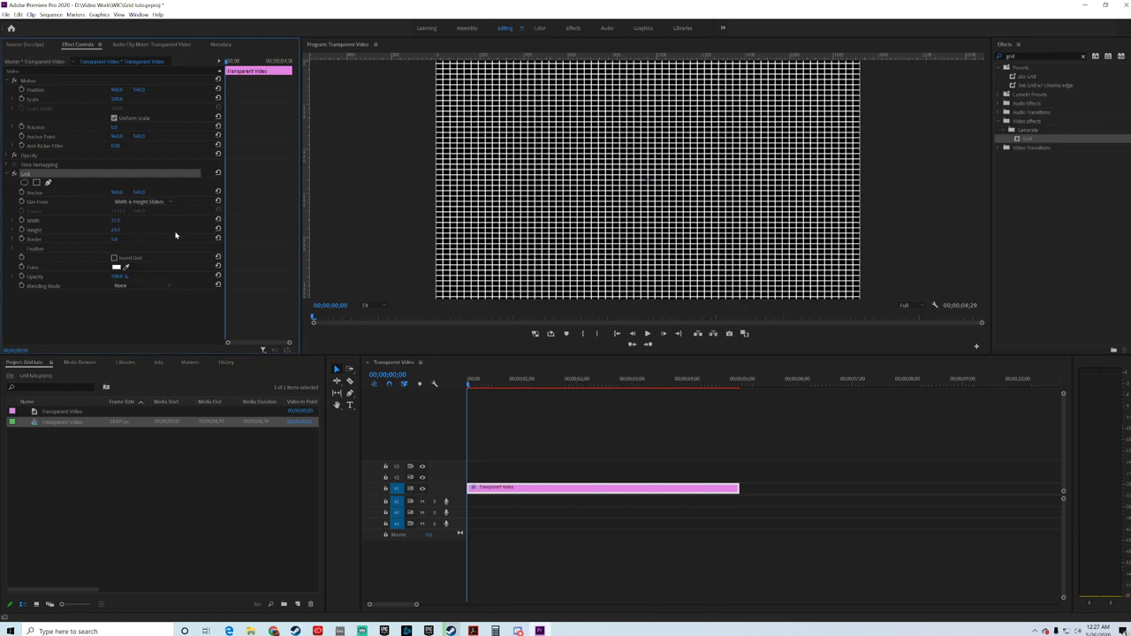
click(117, 219)
text(540)
key(Return)
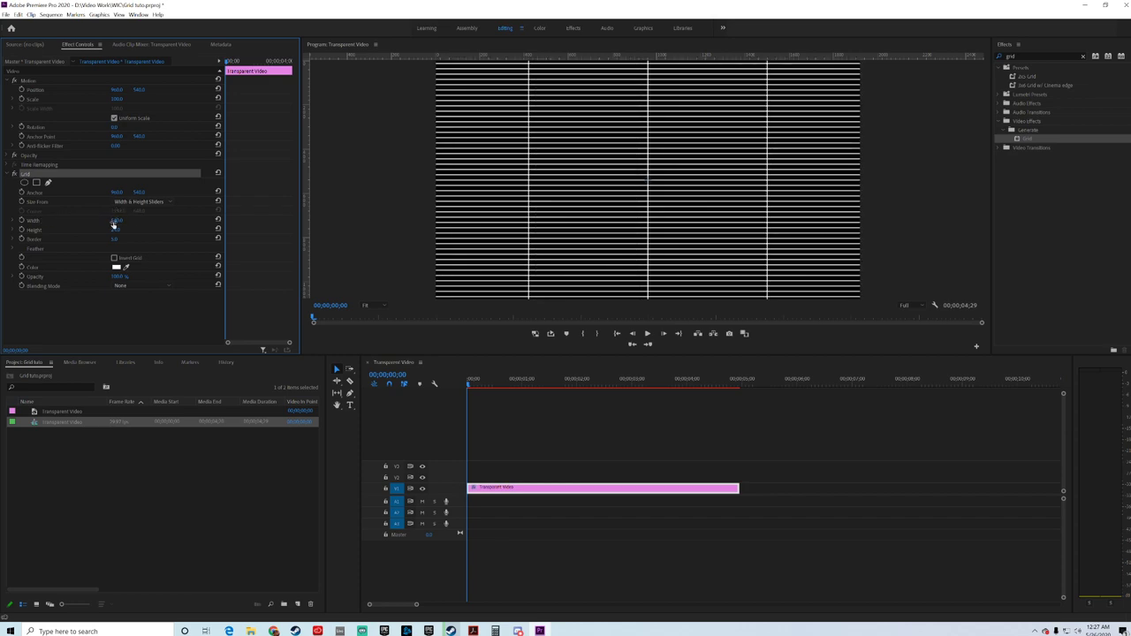
click(116, 220)
text(960)
key(Return)
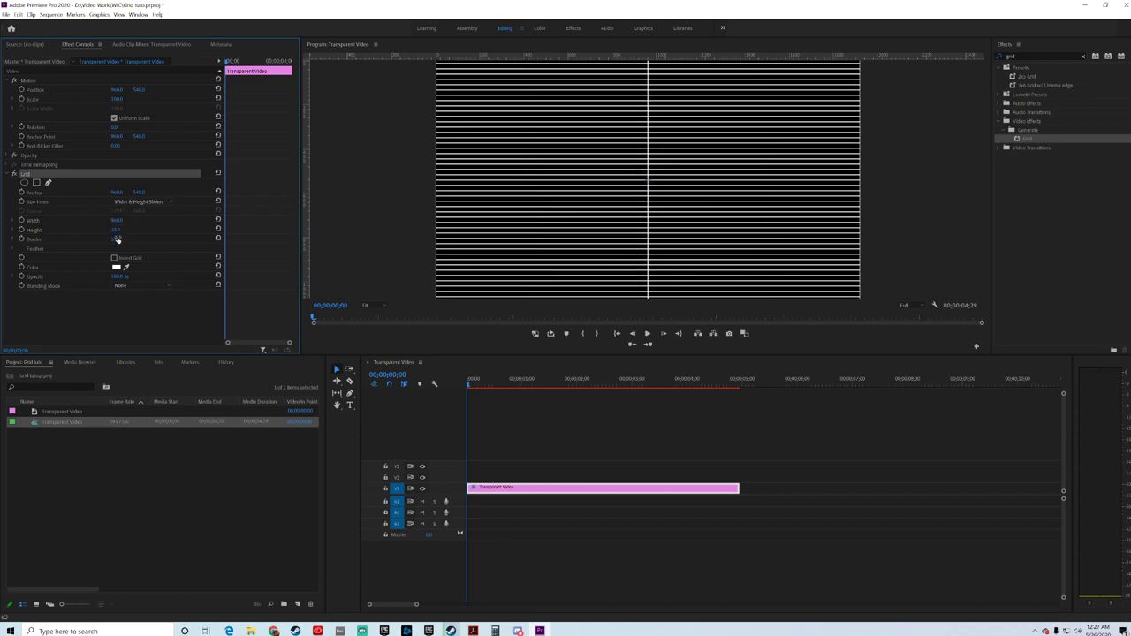
click(123, 228)
text(540)
key(Return)
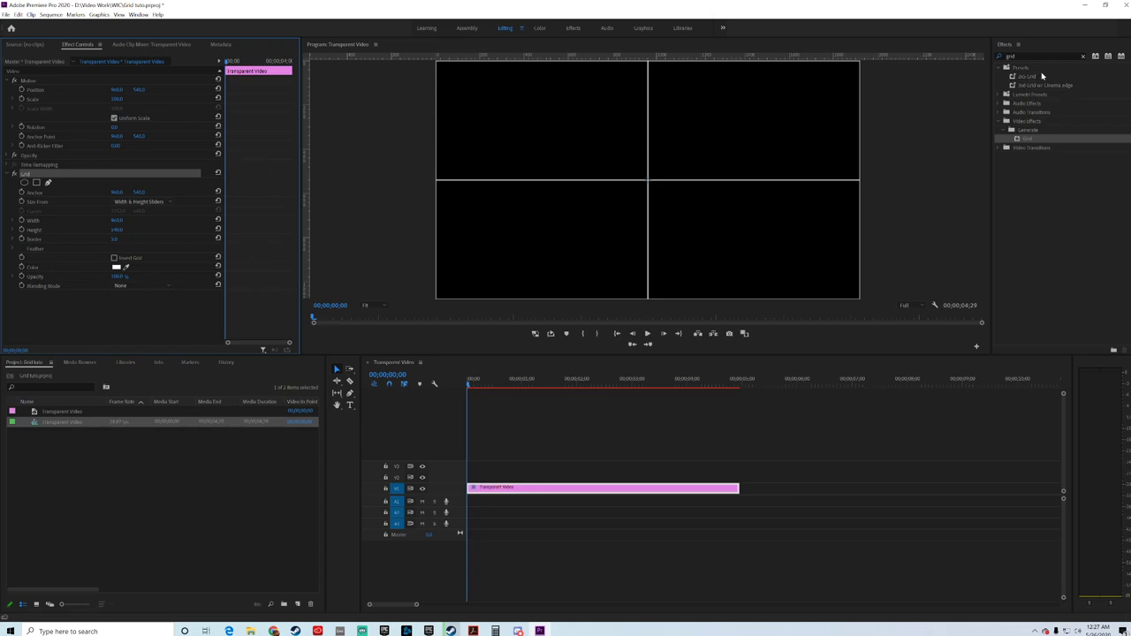
Step: Apply the saved grid preset to the clip, then delete the Transparent Video clip from V1
drag(1035, 78, 567, 488)
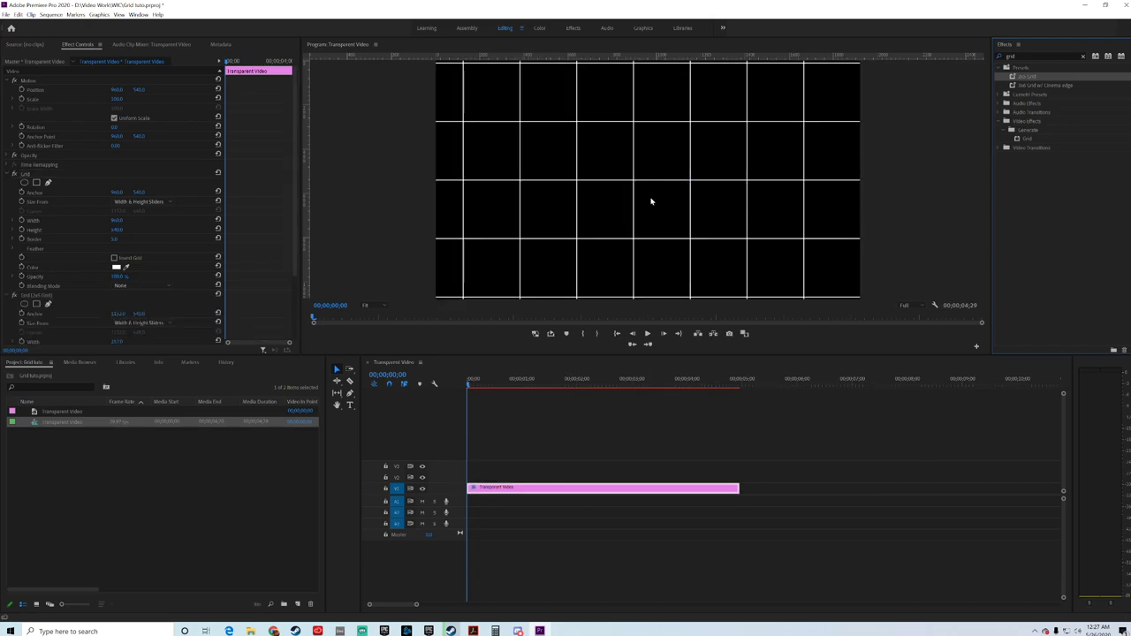
click(555, 492)
key(Delete)
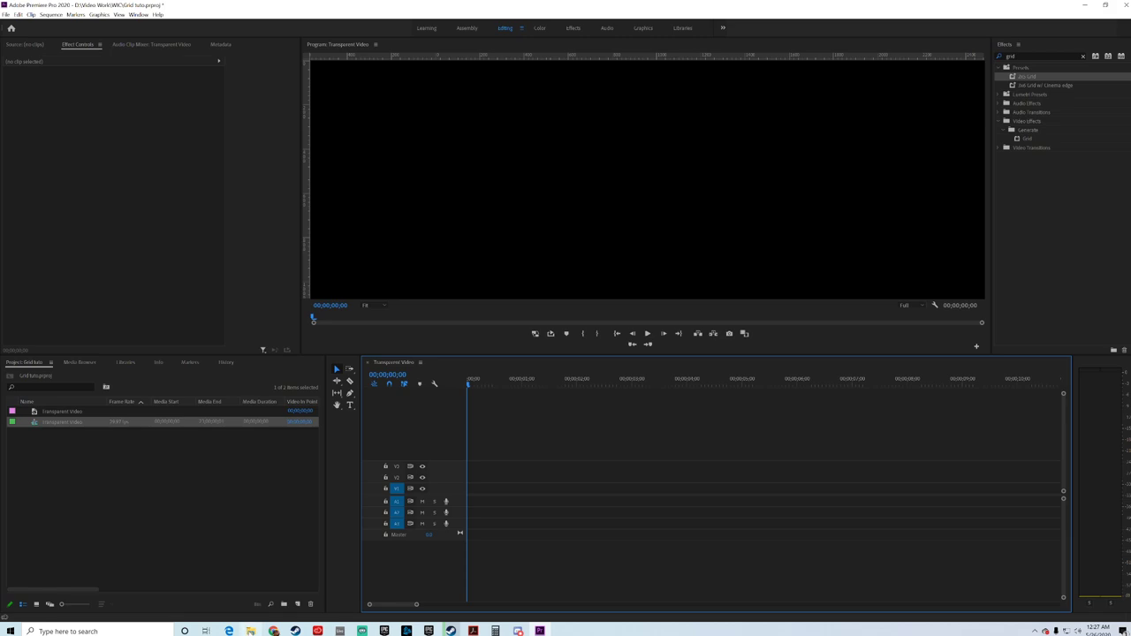
Step: Import the 2 by 2 grid PSD from Explorer into the Project panel as a merged layer
click(251, 631)
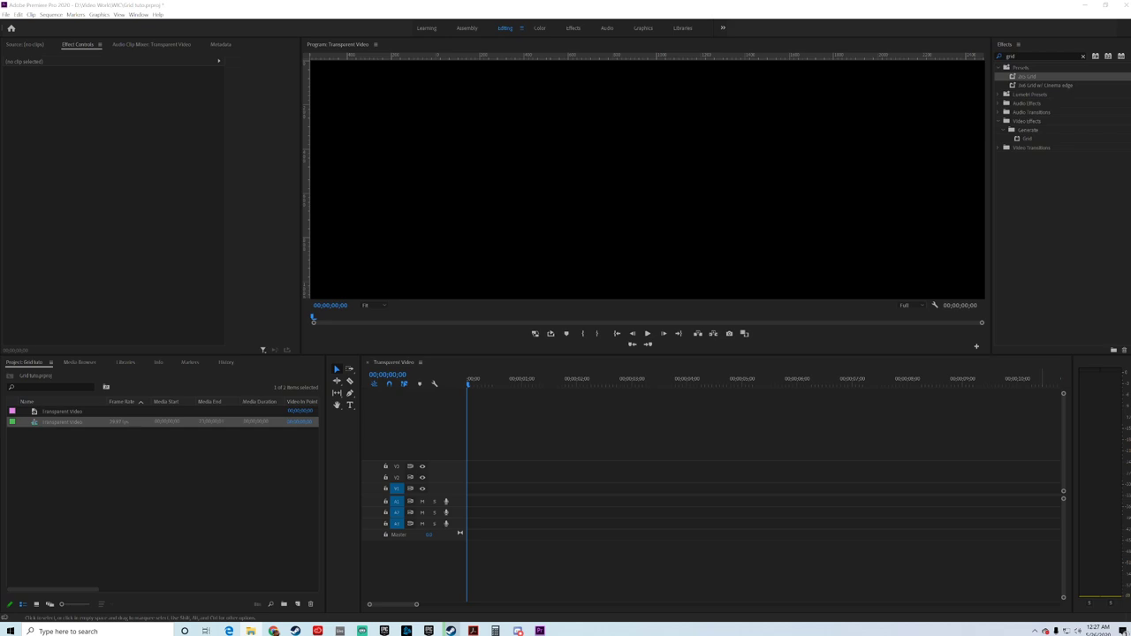
drag(1023, 392, 186, 536)
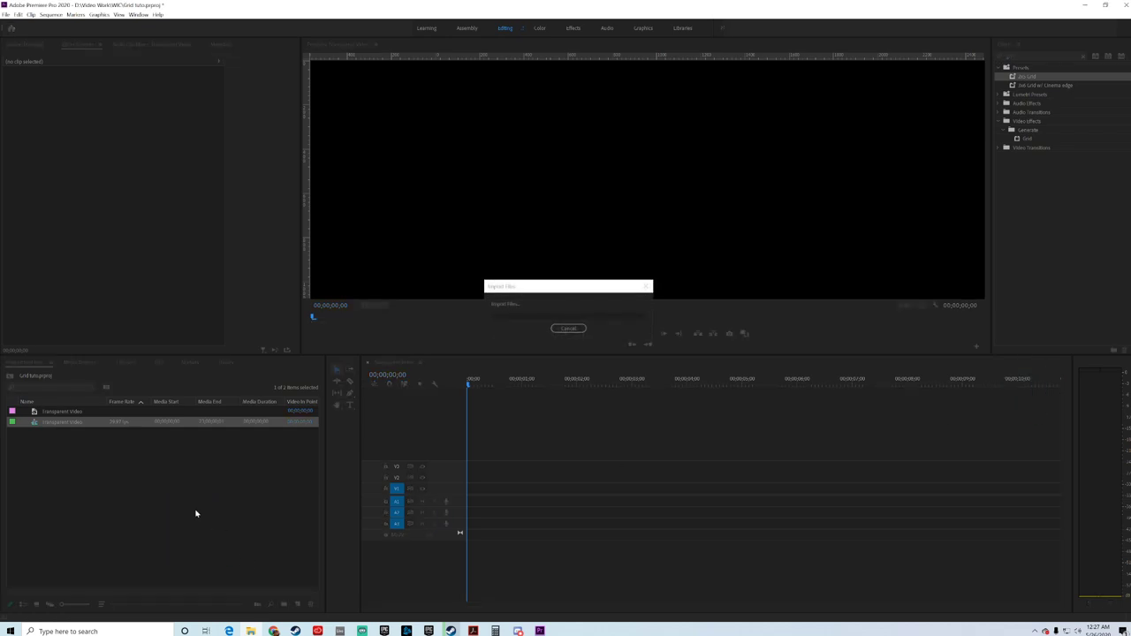
click(661, 241)
Step: Test the 2 by 2 grid on the timeline, then delete the clip from the sequence
drag(78, 414, 562, 446)
click(585, 378)
click(490, 456)
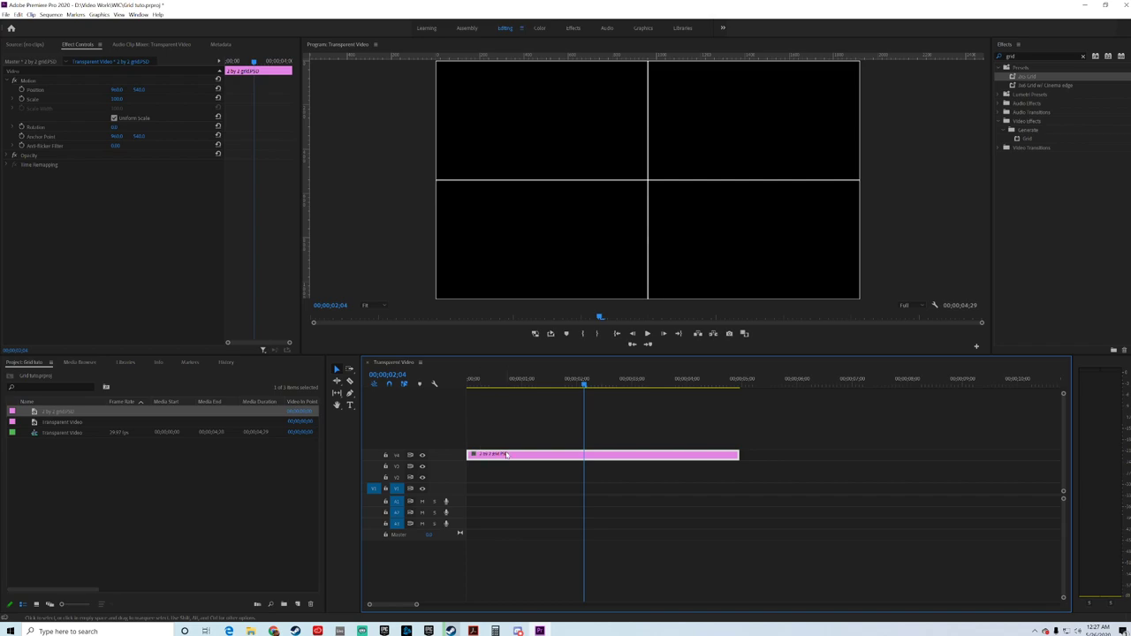
key(Delete)
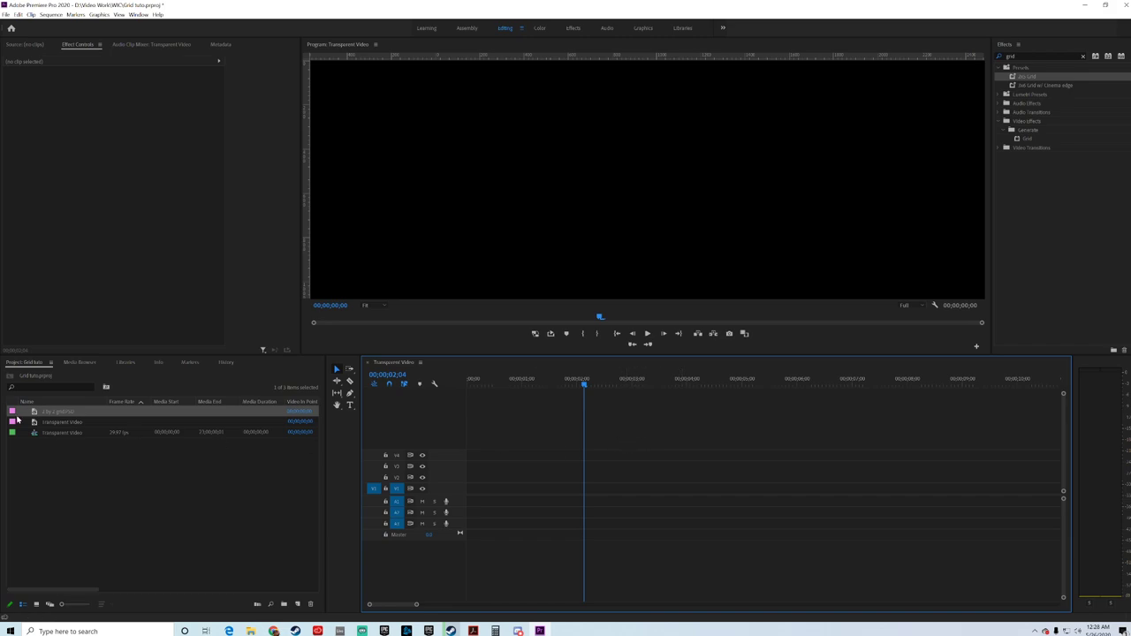
Step: Place the 2 by 2 grid on a new V5 track and add the imported webcam mp4 beneath it
drag(46, 415, 511, 447)
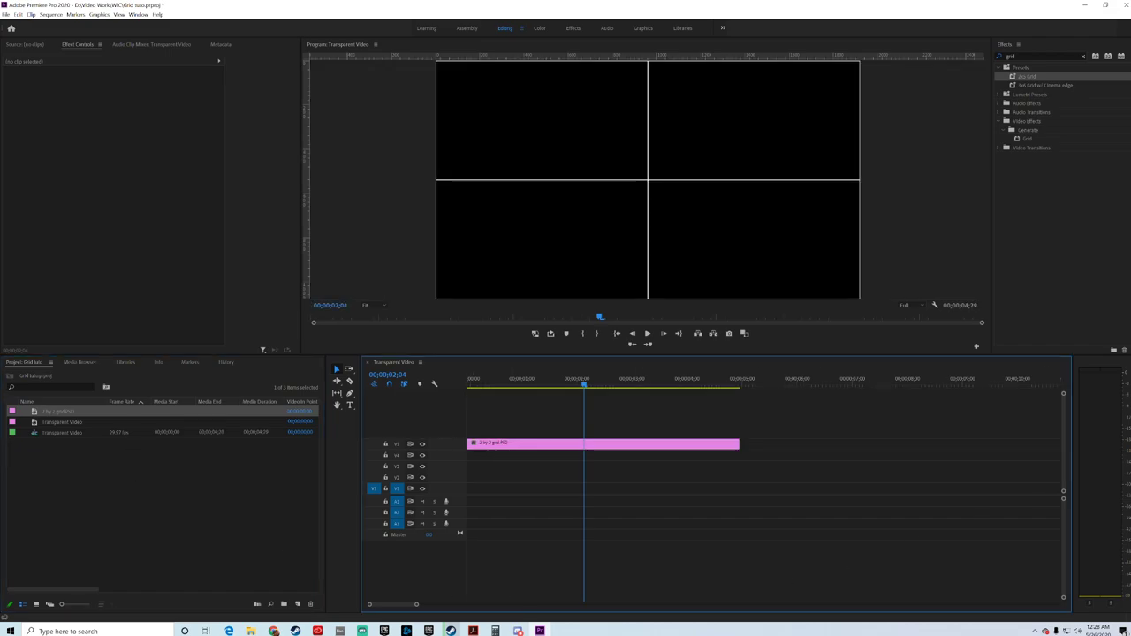
drag(5, 530, 199, 503)
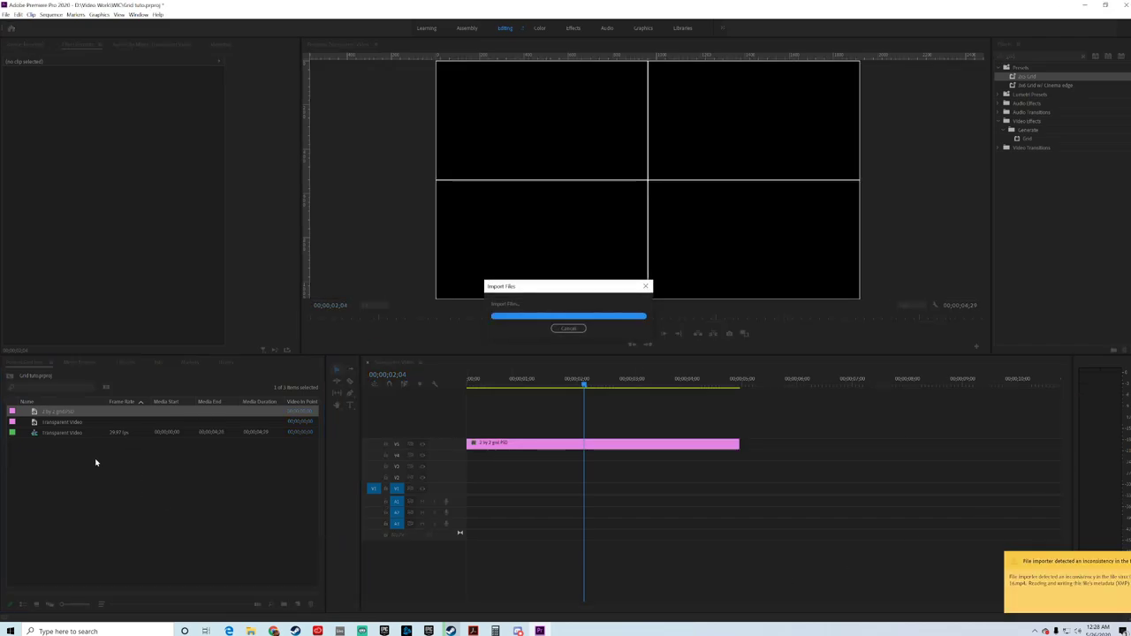
drag(67, 444, 456, 455)
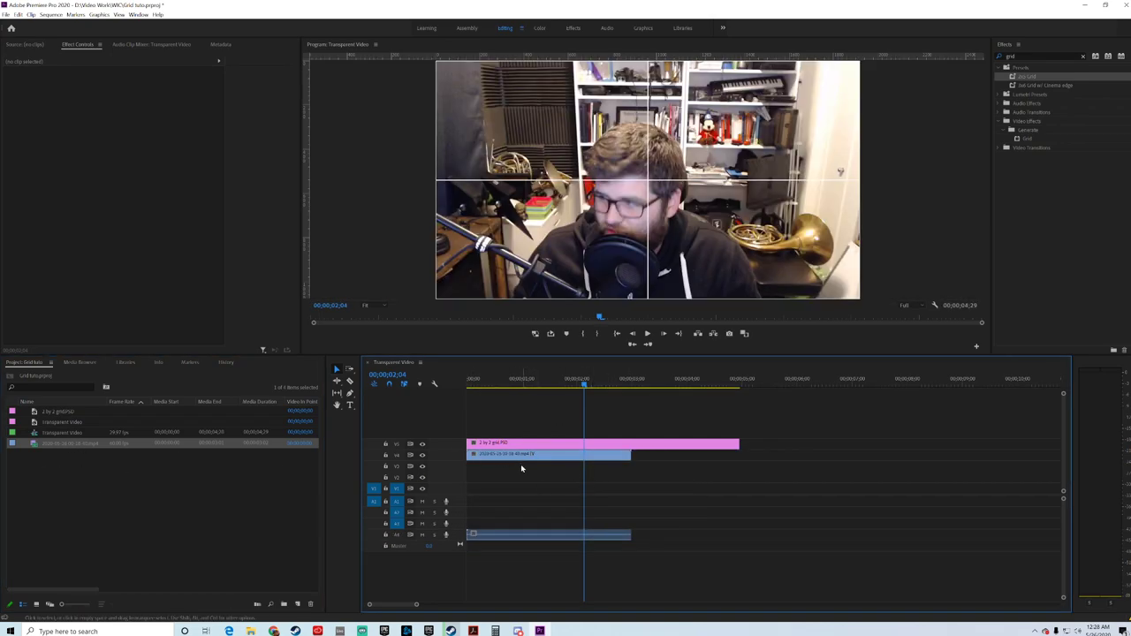
Step: Return the playhead to the sequence start and load the webcam clip's Effect Controls
click(511, 381)
drag(502, 386, 469, 381)
double_click(558, 454)
click(181, 45)
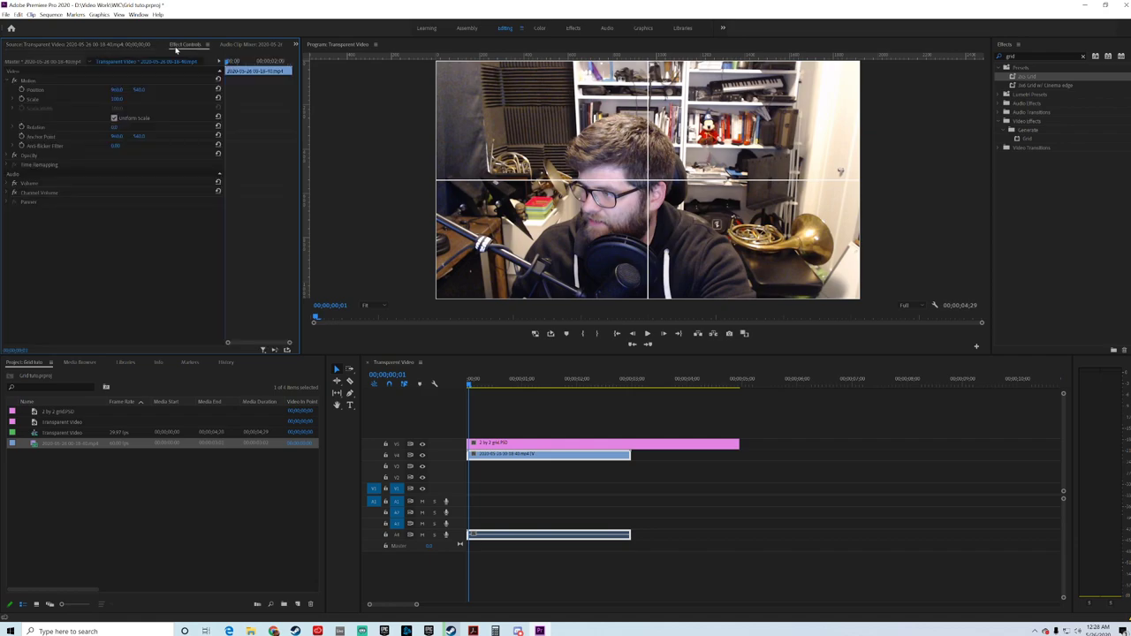
Step: Anchor the webcam at its top-left corner and scale it to about 50% into the top-left cell
click(113, 100)
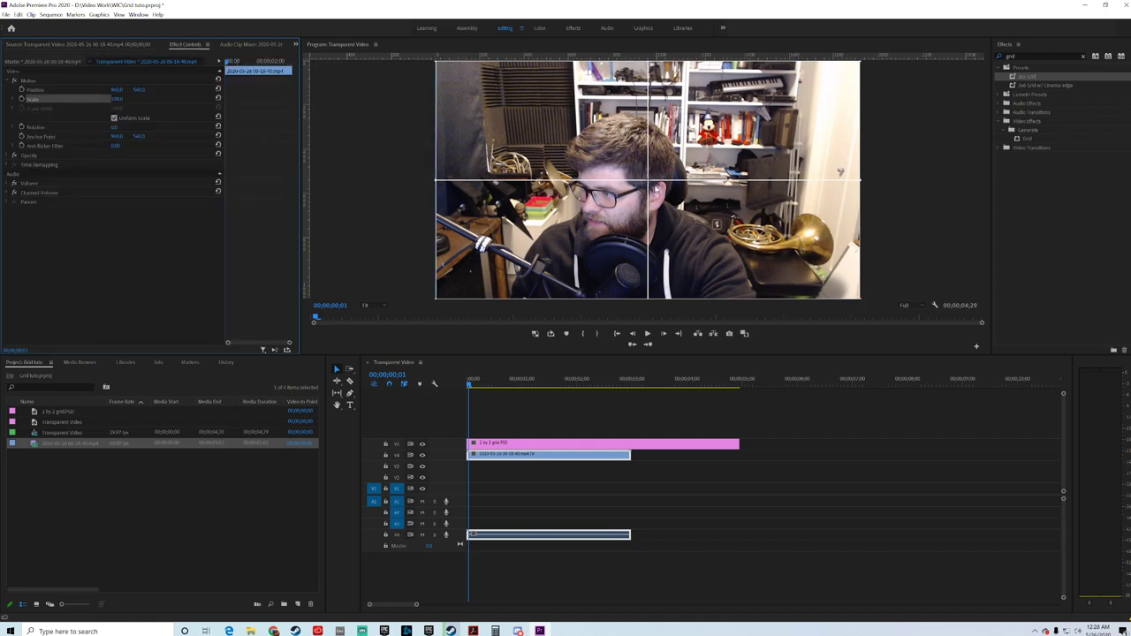
drag(652, 188, 439, 66)
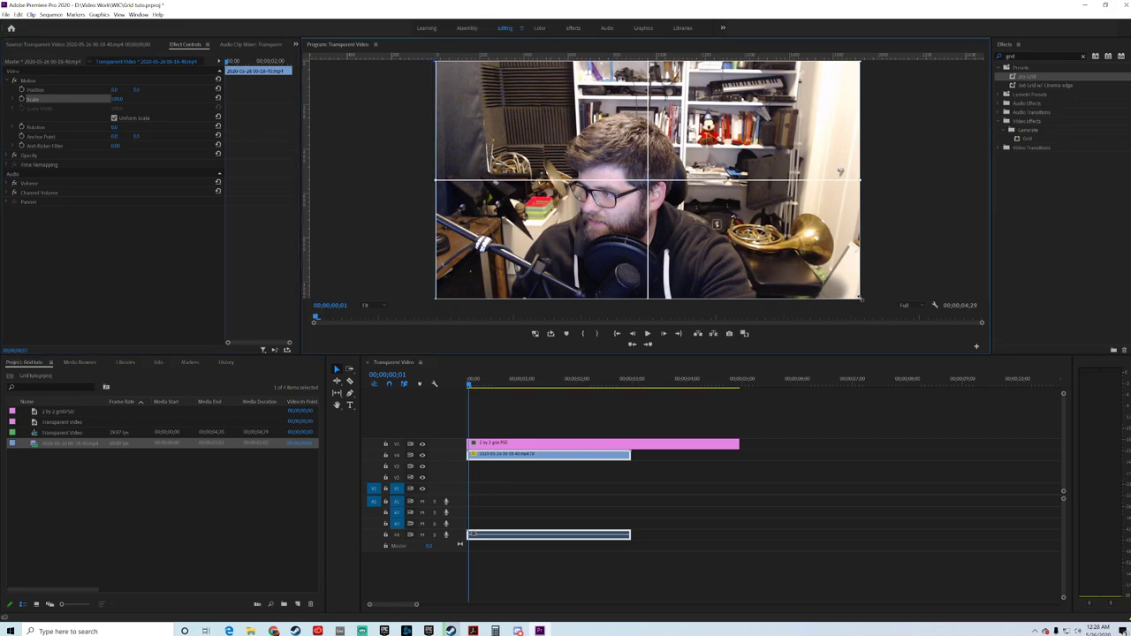
drag(862, 300, 620, 180)
click(397, 157)
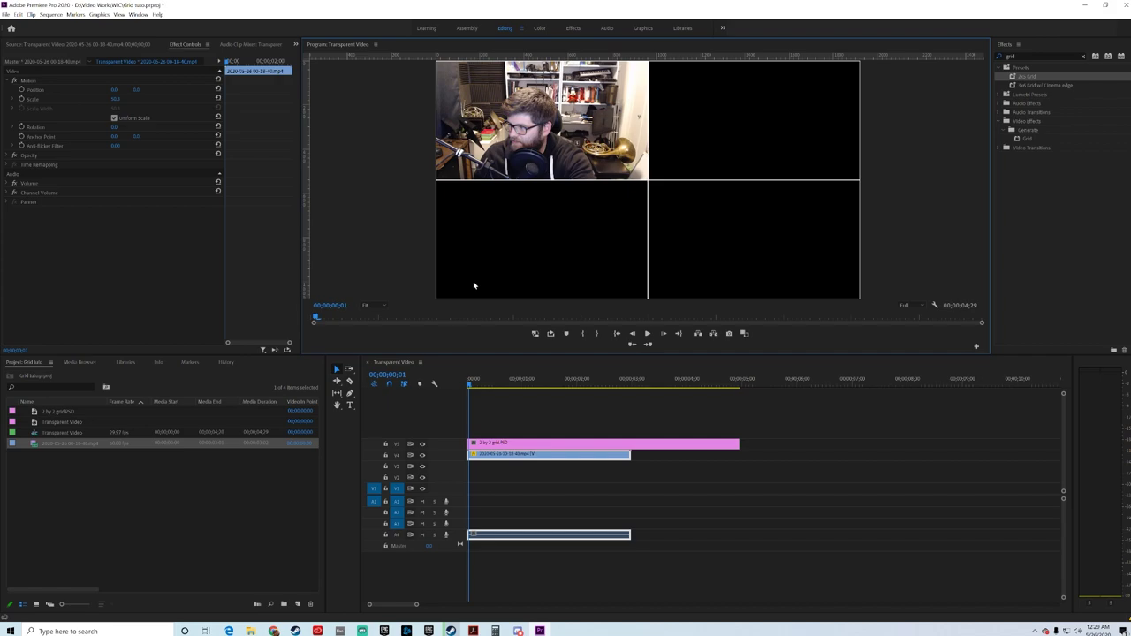
click(49, 433)
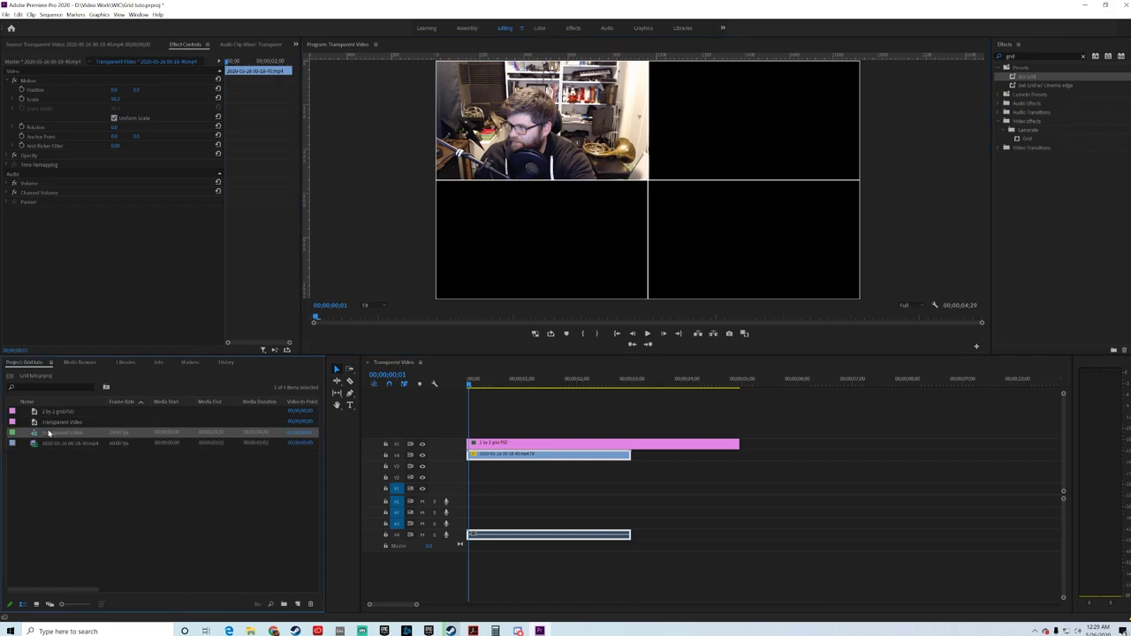
click(1023, 140)
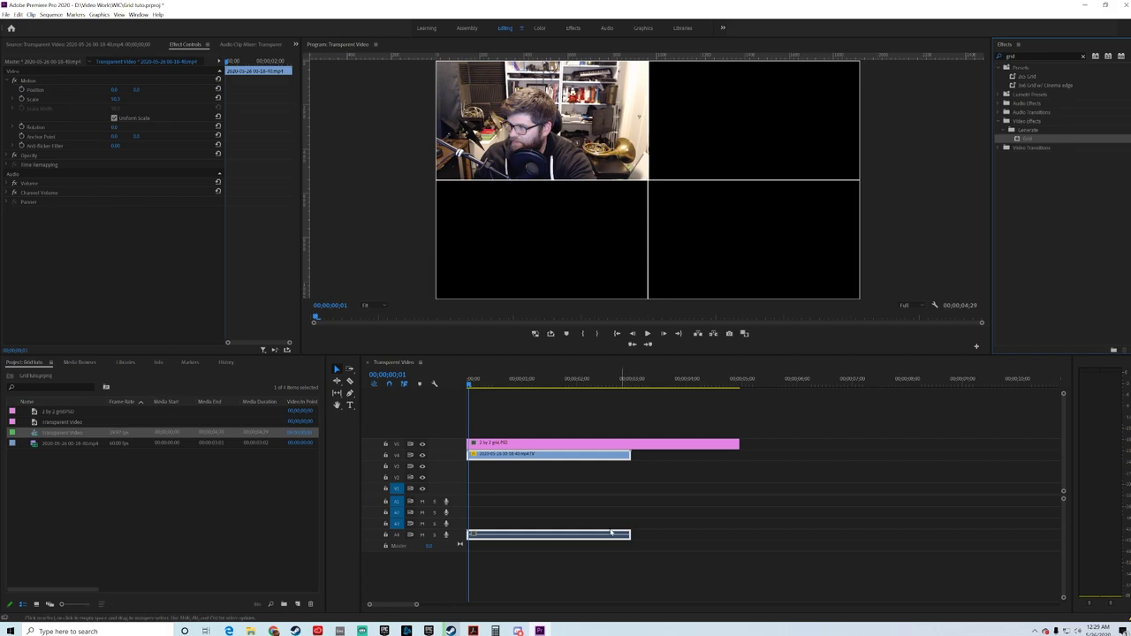
click(548, 447)
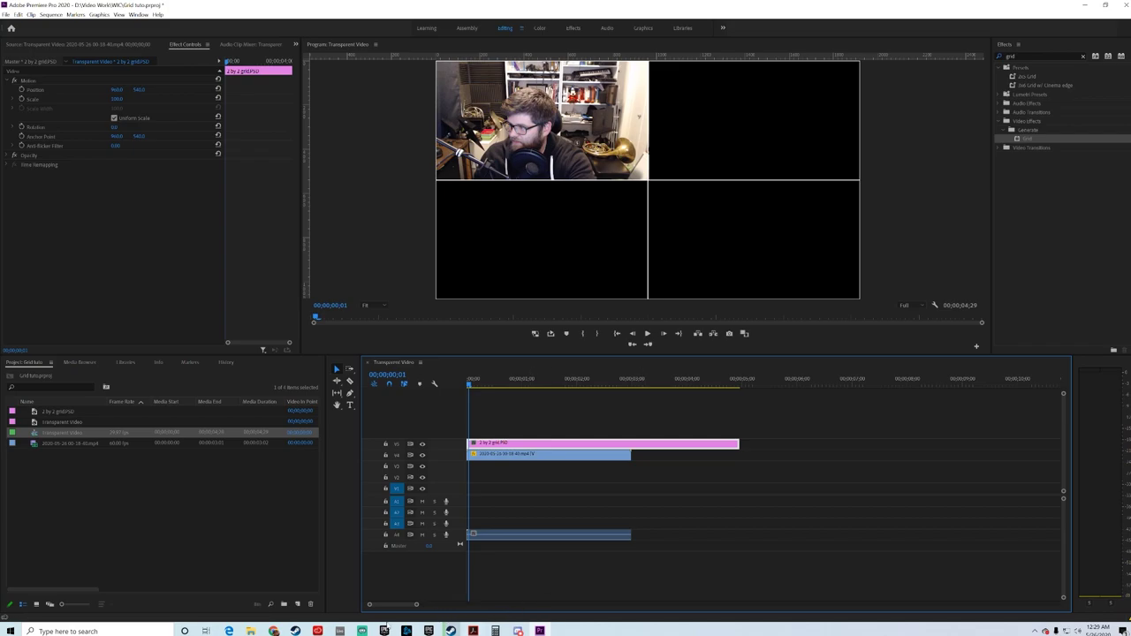
click(362, 630)
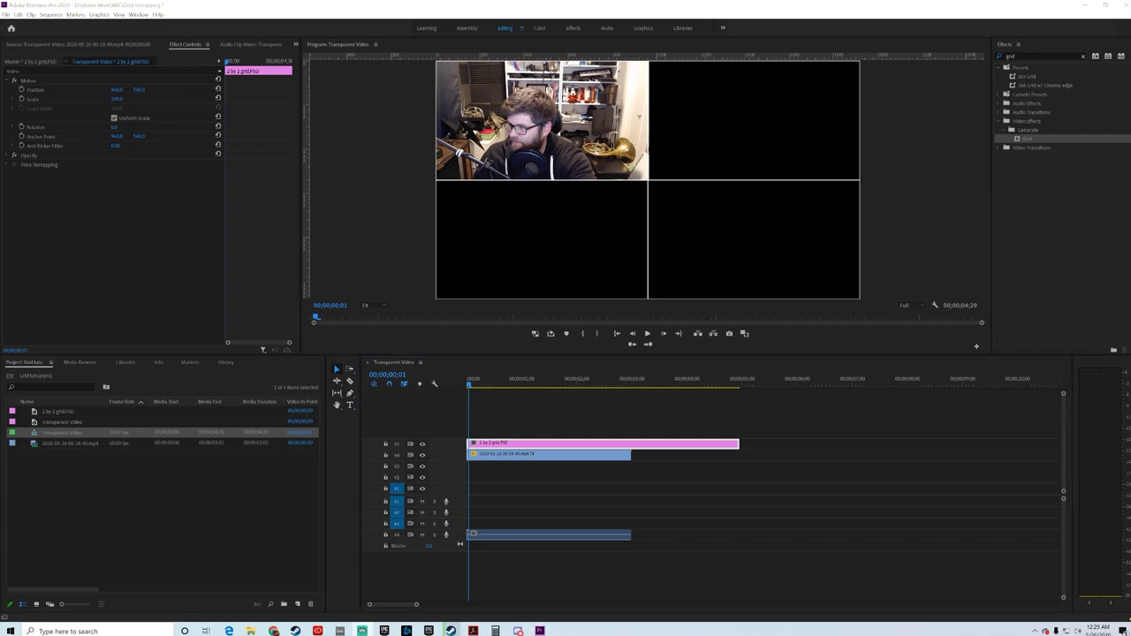